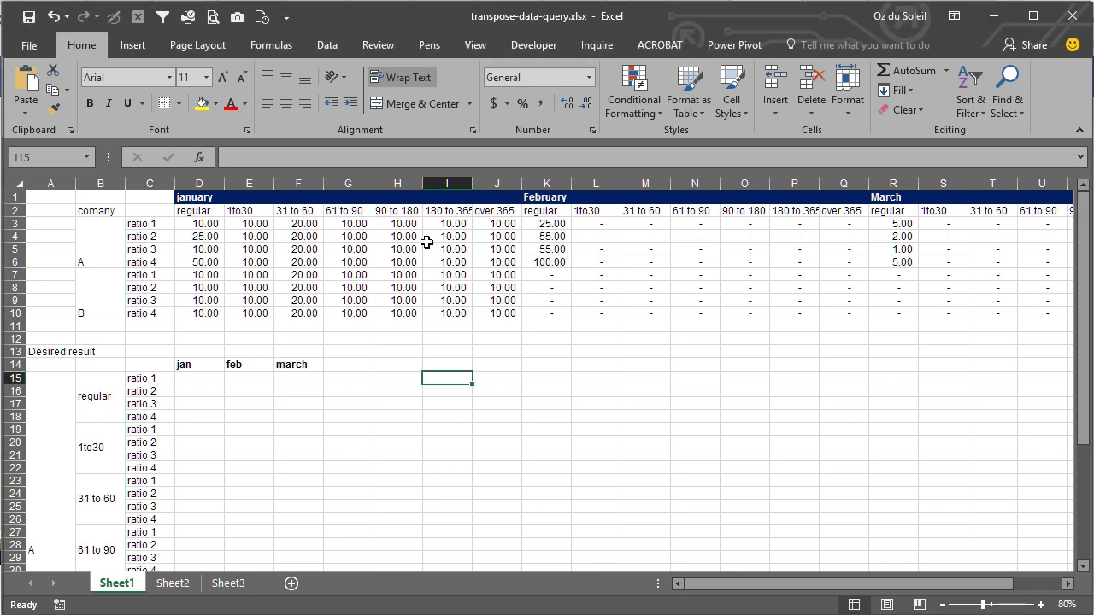
# - Compare the monthly source data in rows 1 to 10 with the desired result layout starting in row 14
pyautogui.moveTo(56, 196); pyautogui.dragTo(967, 313)
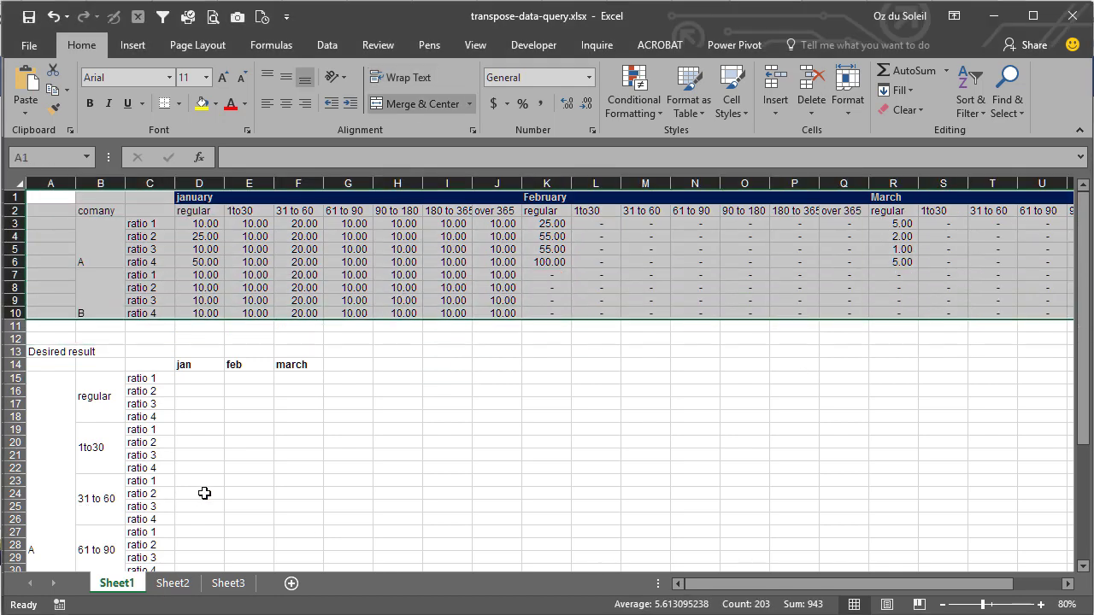
pyautogui.click(201, 428)
pyautogui.moveTo(32, 363); pyautogui.dragTo(279, 483)
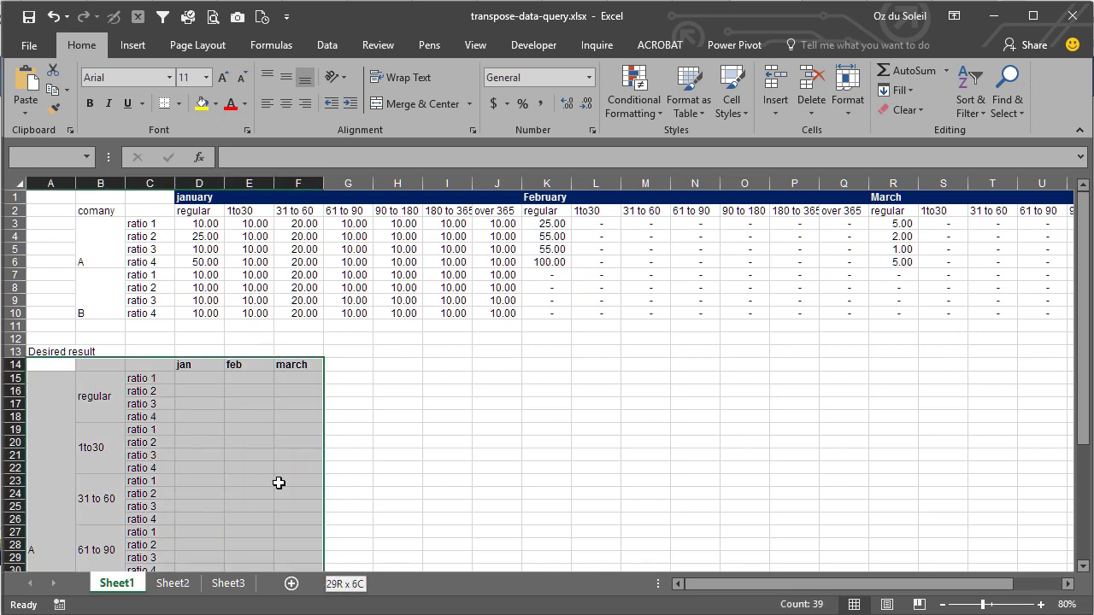
pyautogui.click(226, 466)
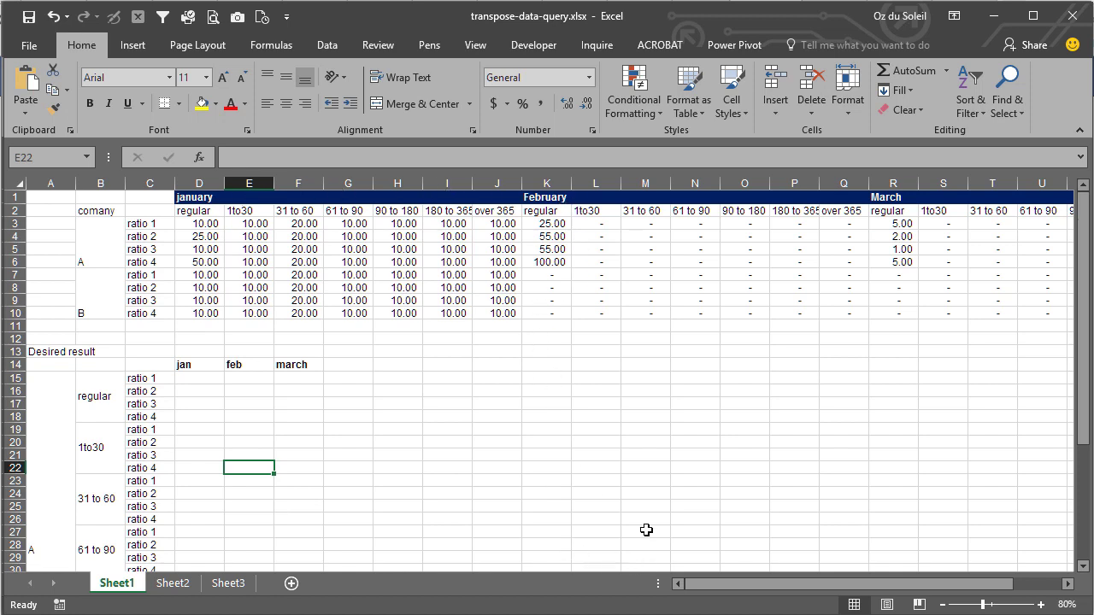
pyautogui.moveTo(696, 588); pyautogui.dragTo(674, 588)
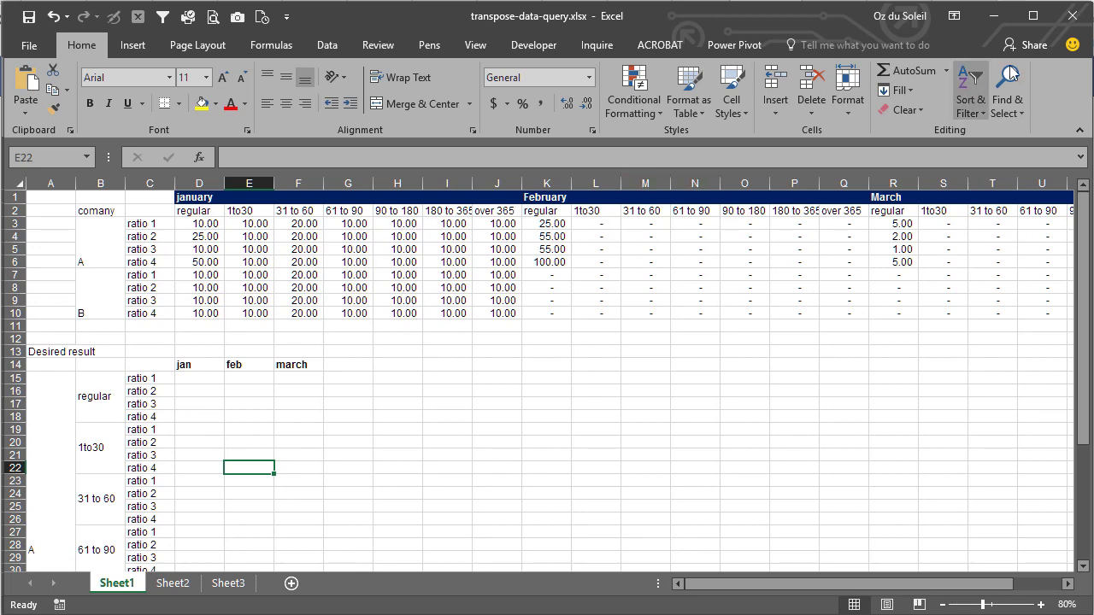
# - Switch to the workbook copy that contains the Table1 query, open that query for editing and fit the Query Editor window on screen
pyautogui.click(995, 17)
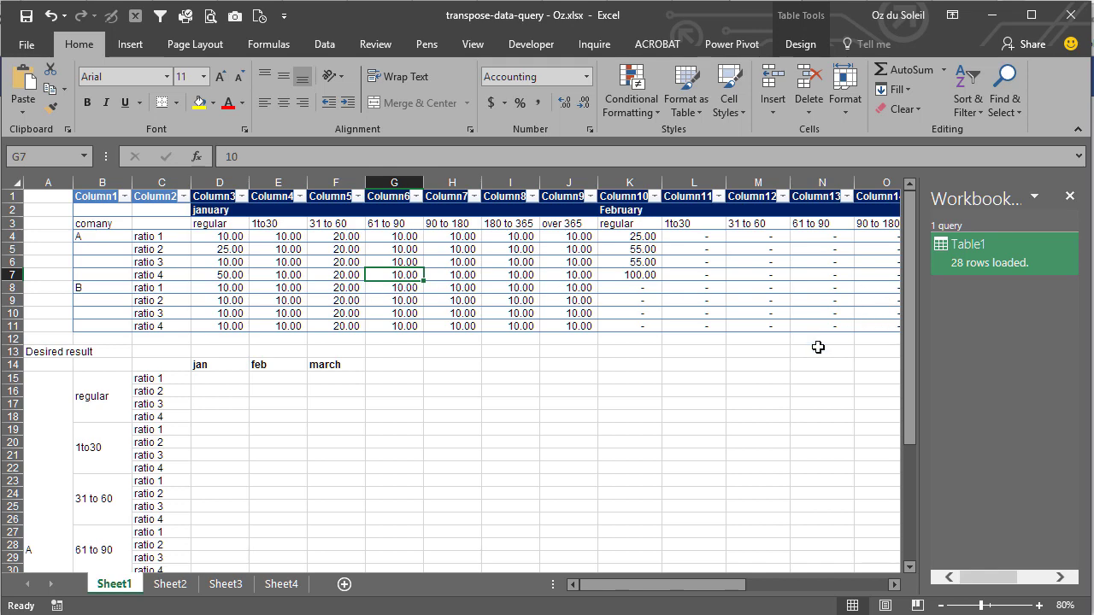
pyautogui.click(320, 45)
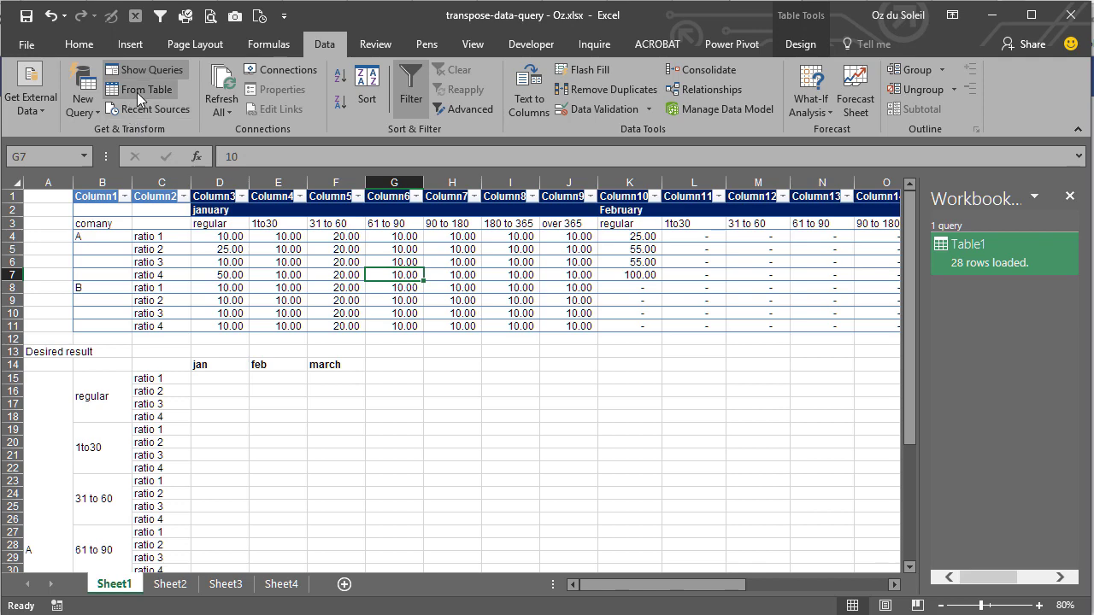
pyautogui.moveTo(990, 253)
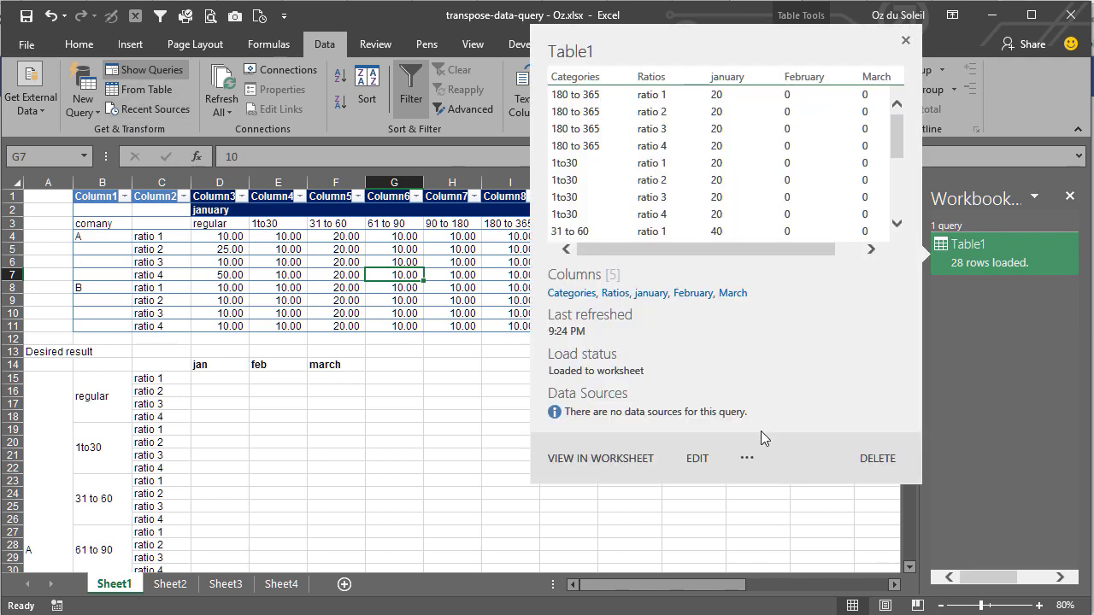
pyautogui.click(697, 459)
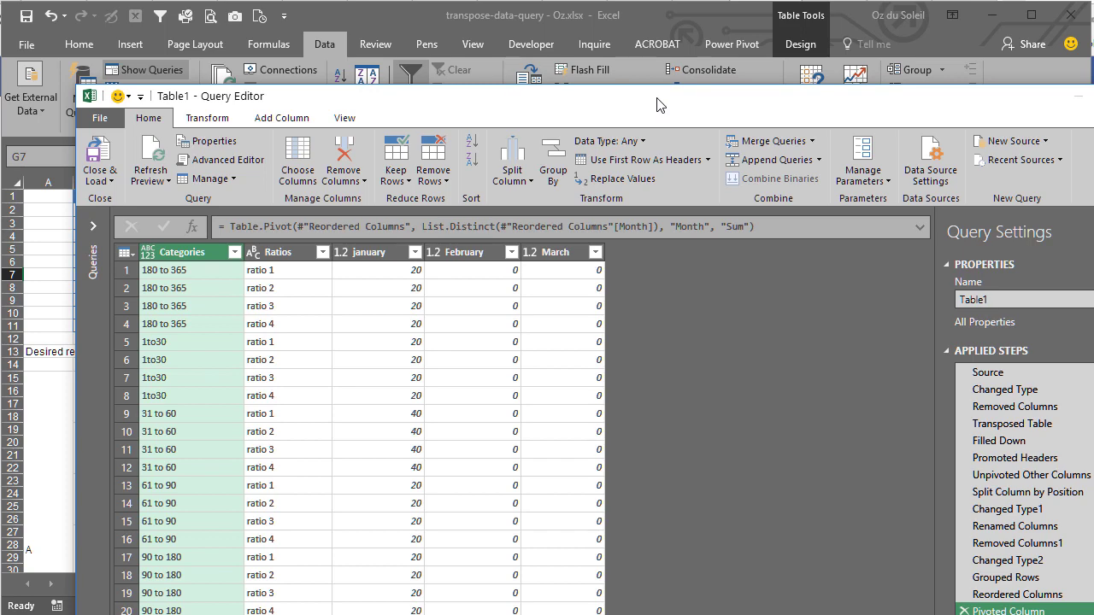
pyautogui.moveTo(657, 104); pyautogui.dragTo(604, 26)
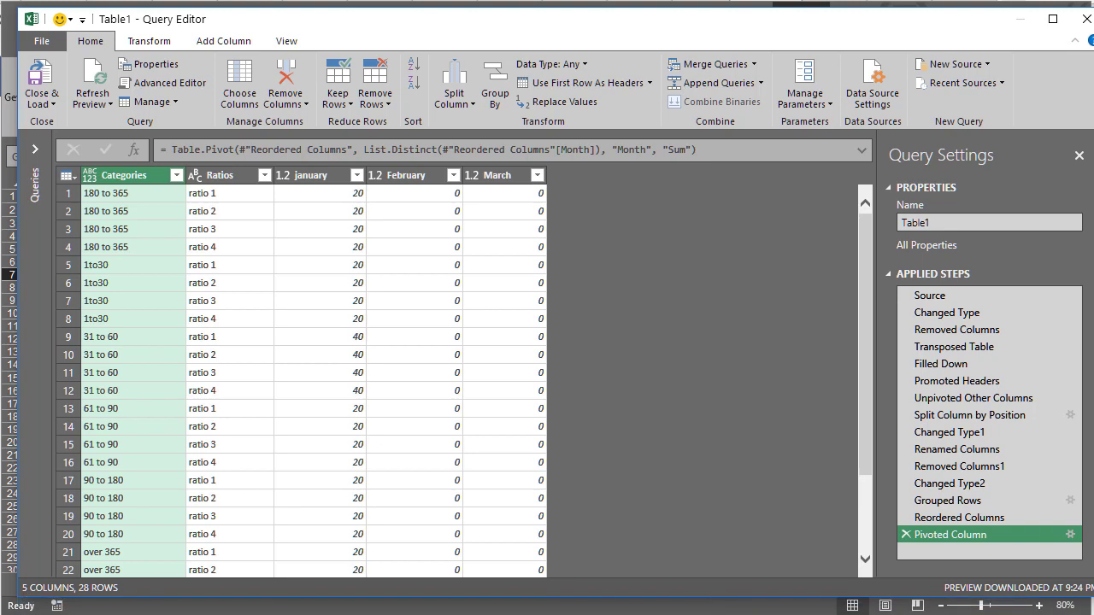
pyautogui.moveTo(1093, 342); pyautogui.dragTo(1068, 342)
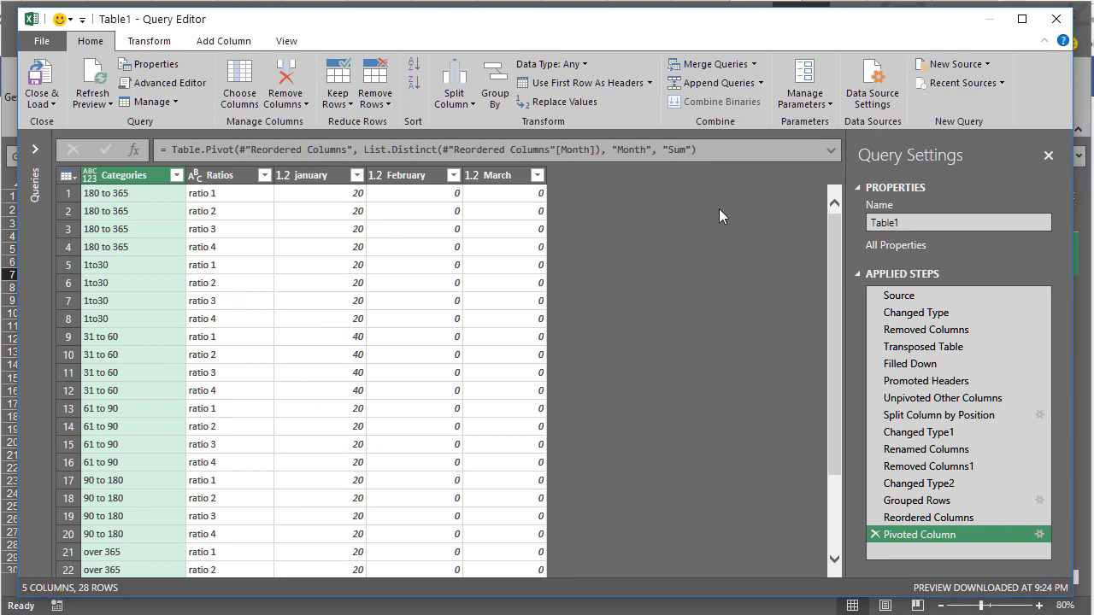
# - Examine the query's data from the Source step through Transposed Table, comparing the table before and after transposing
pyautogui.click(902, 296)
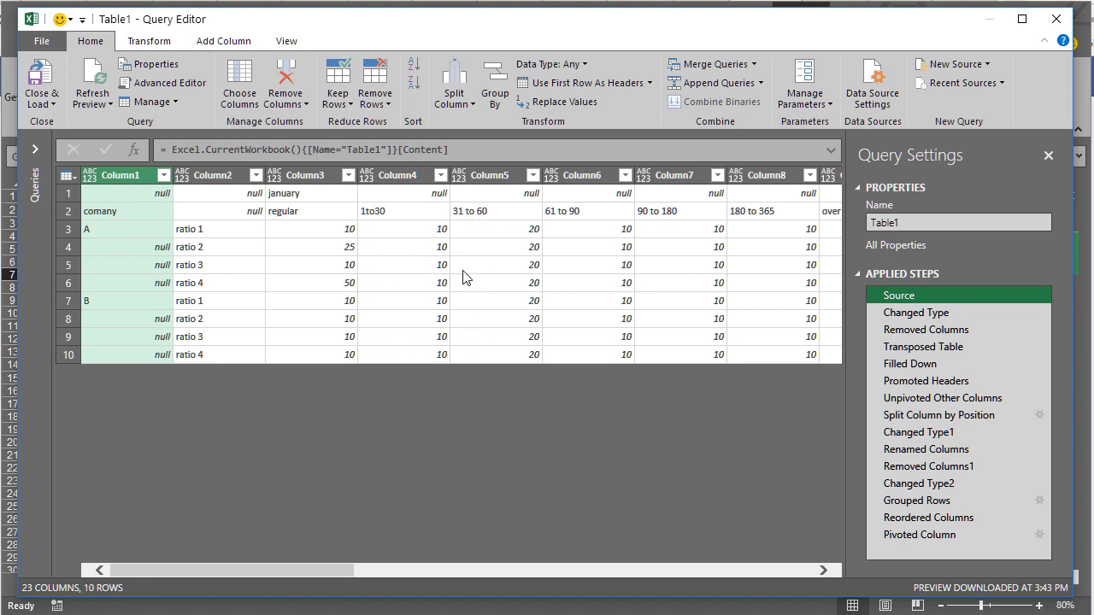
pyautogui.moveTo(908, 318)
pyautogui.mouseDown()
pyautogui.moveTo(907, 335)
pyautogui.moveTo(921, 316)
pyautogui.mouseUp()
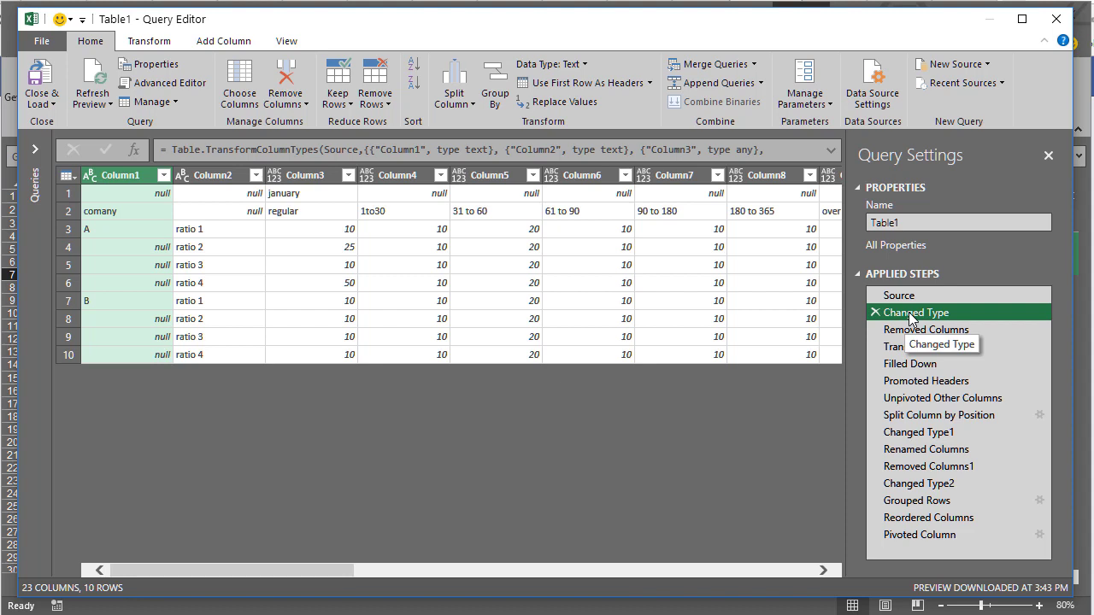
pyautogui.click(911, 331)
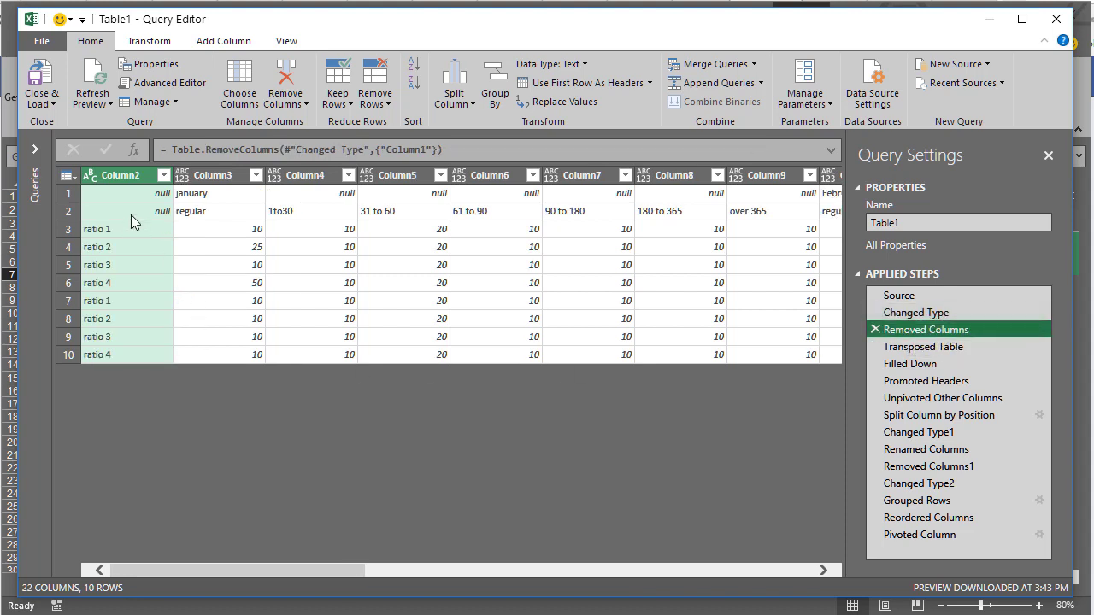
pyautogui.click(918, 351)
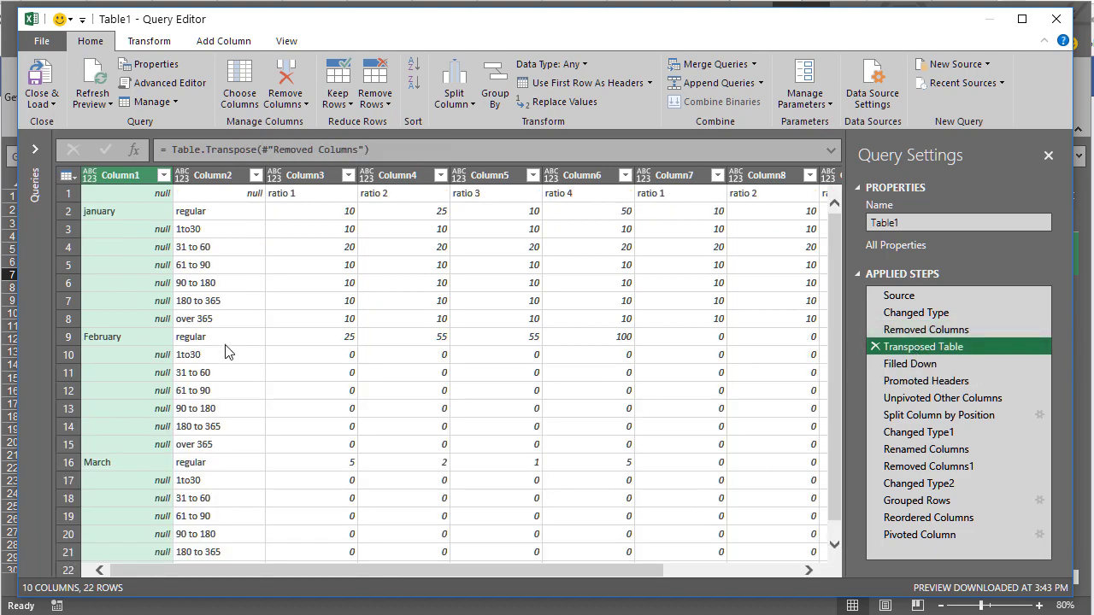
pyautogui.moveTo(324, 578); pyautogui.dragTo(205, 577)
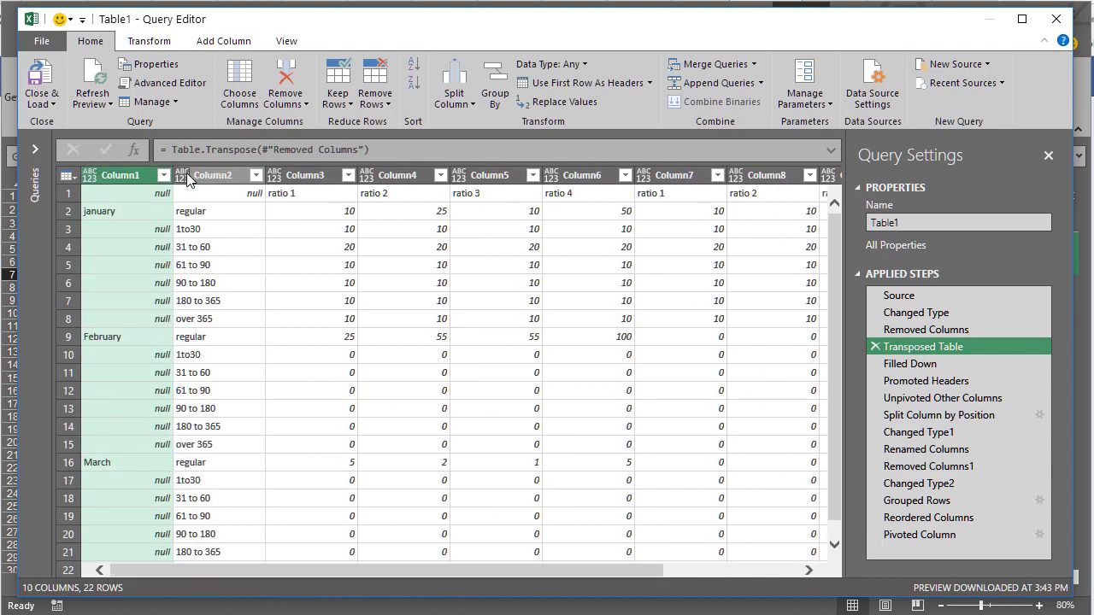
pyautogui.click(933, 332)
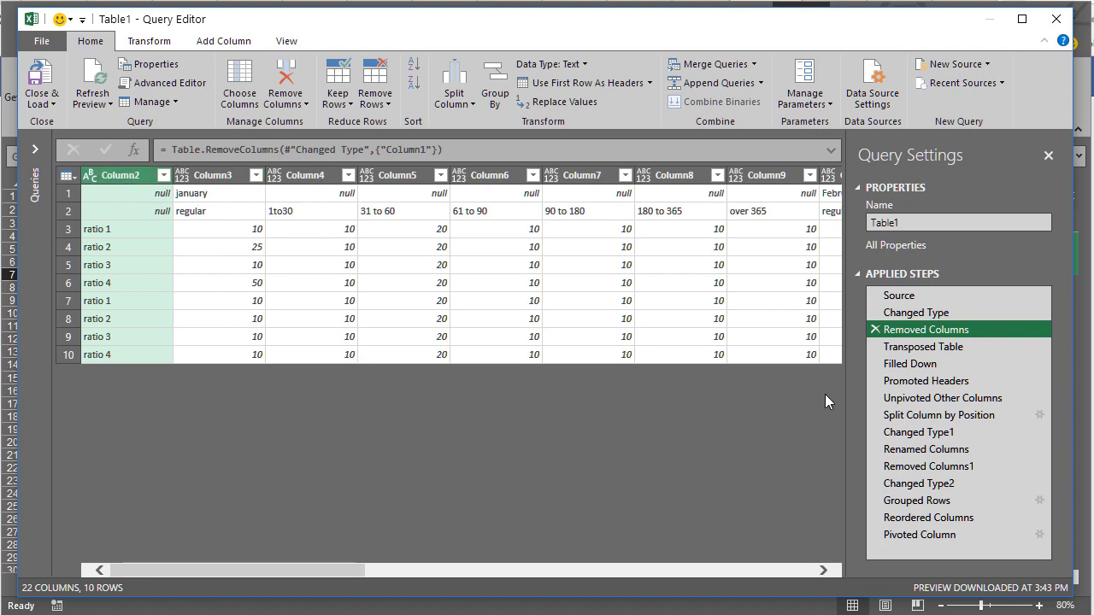
pyautogui.click(905, 349)
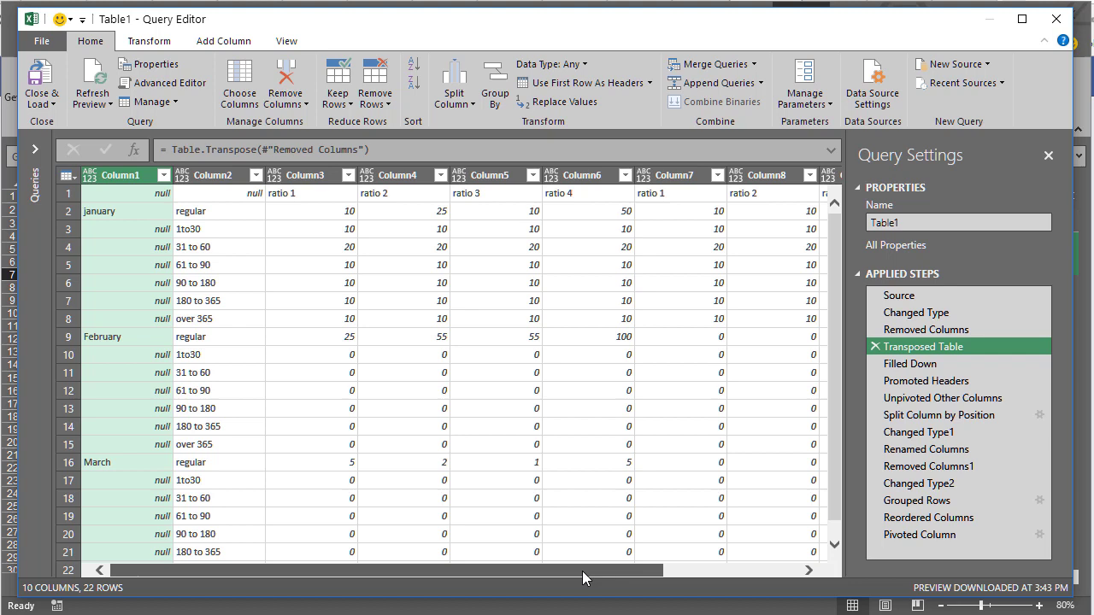
# - Examine the Filled Down, Promoted Headers and Unpivoted Other Columns steps, comparing the data before and after unpivoting
pyautogui.click(940, 365)
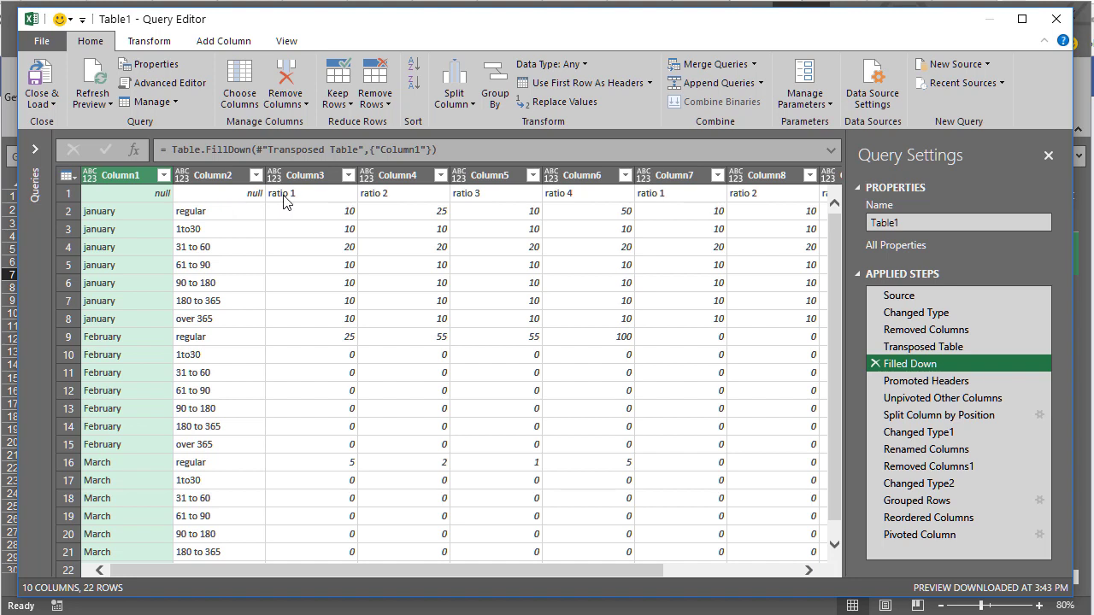
pyautogui.click(908, 380)
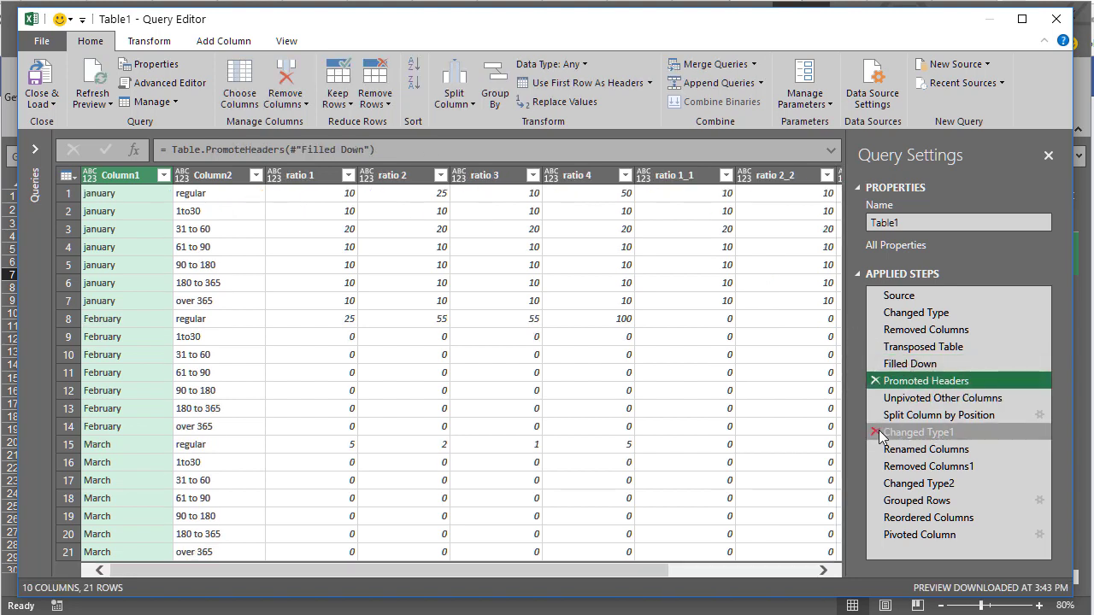
pyautogui.moveTo(934, 399); pyautogui.dragTo(932, 410)
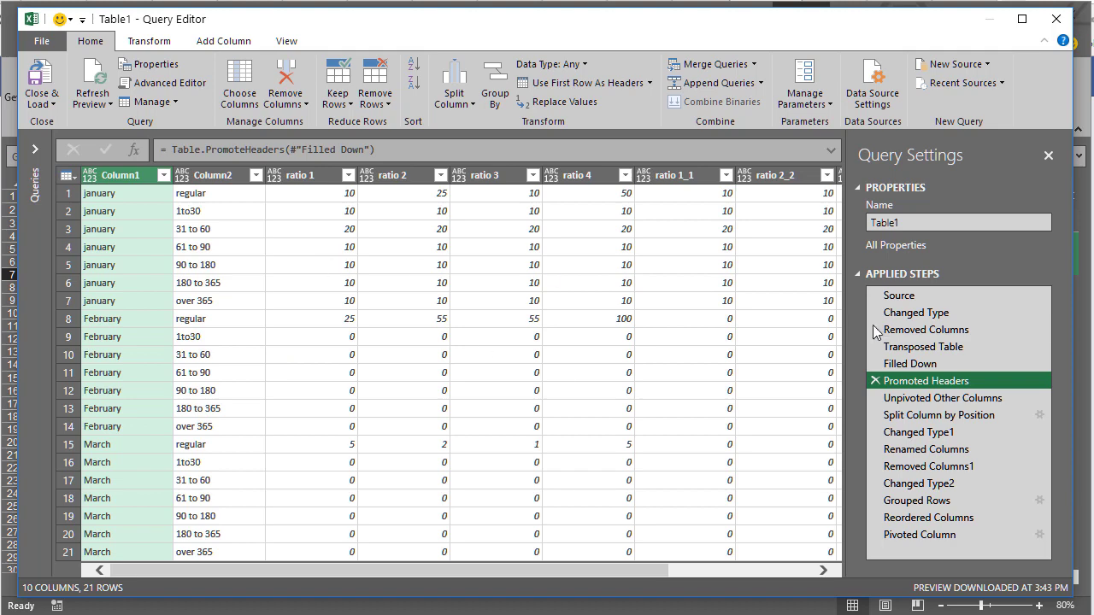
pyautogui.click(906, 401)
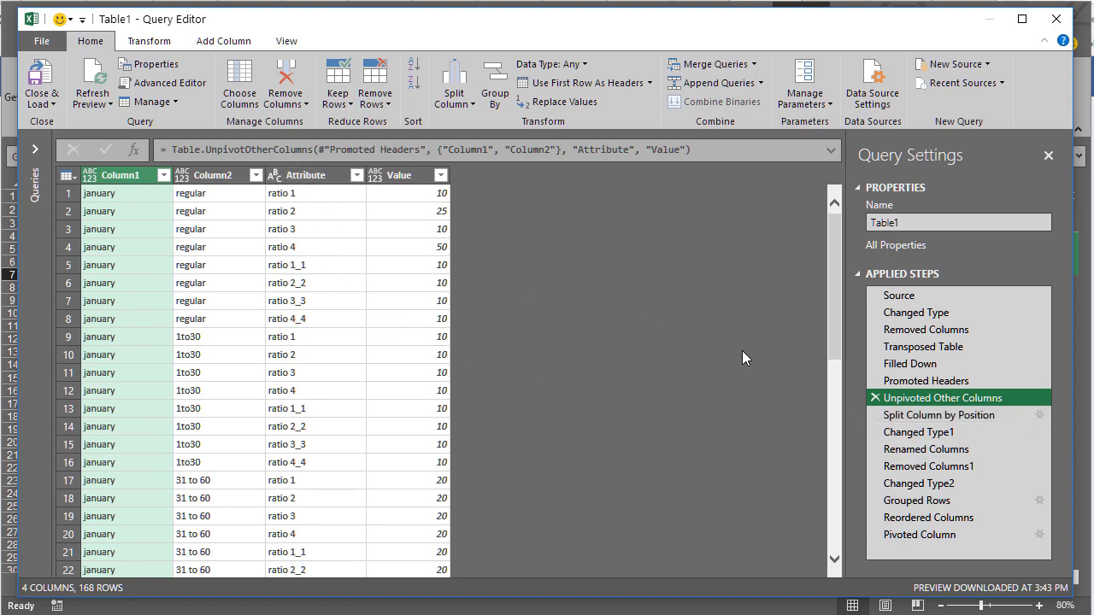
pyautogui.click(927, 381)
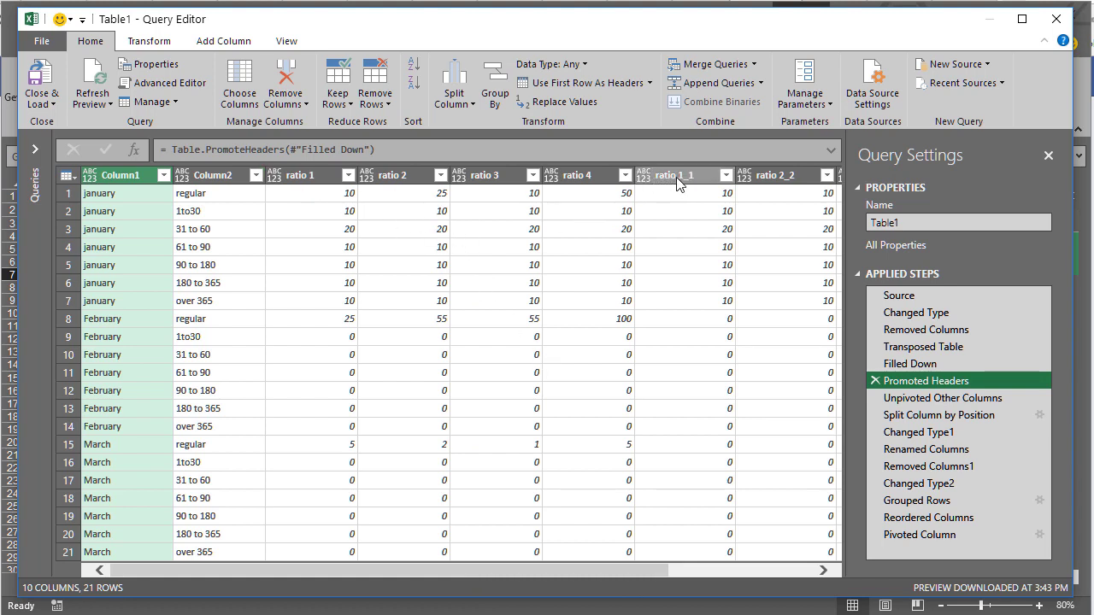
pyautogui.moveTo(903, 433); pyautogui.dragTo(921, 397)
pyautogui.click(922, 398)
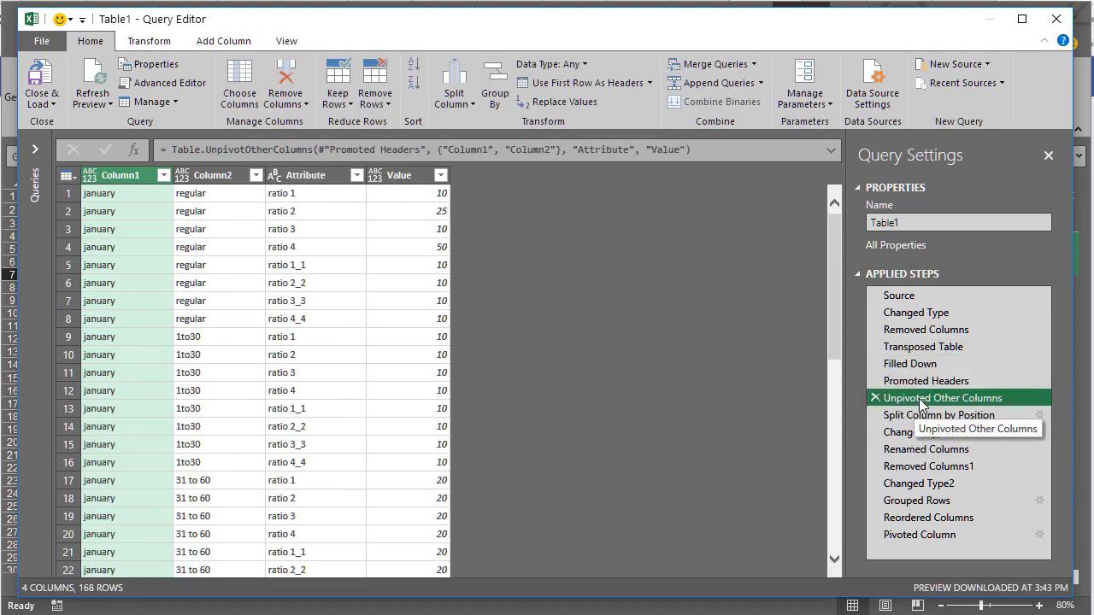
# - Examine the applied steps from Split Column by Position through Changed Type2, comparing the column names before and after renaming
pyautogui.click(921, 416)
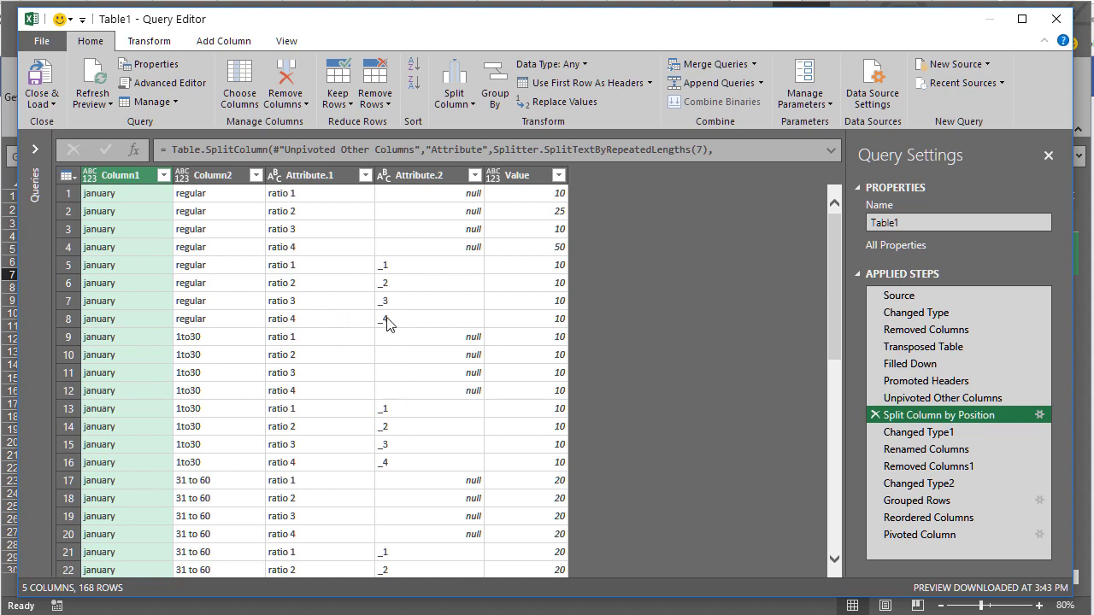
pyautogui.click(905, 433)
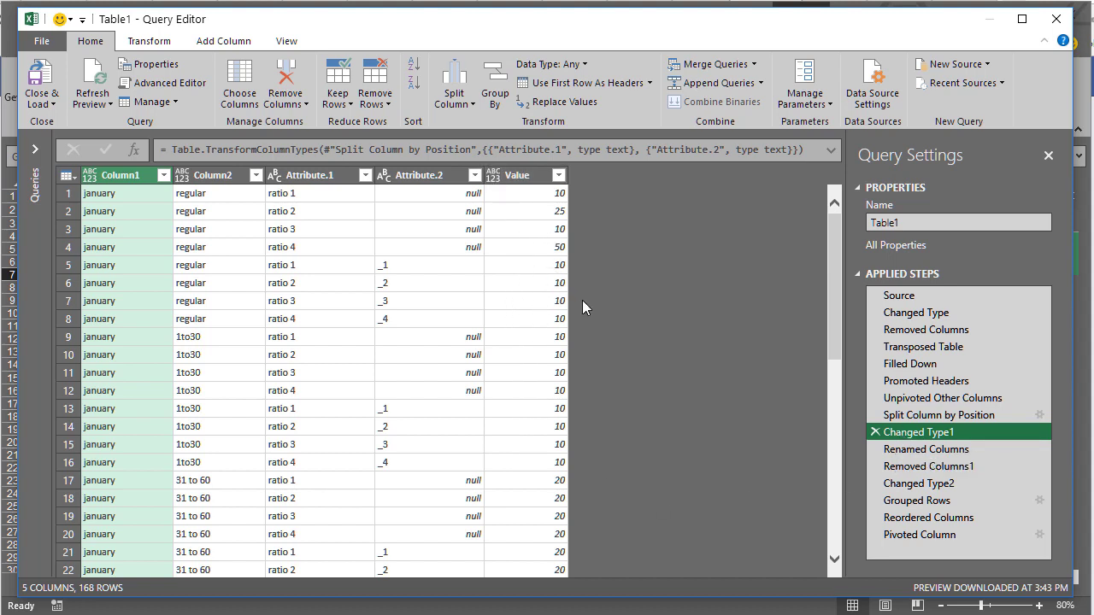
pyautogui.click(915, 450)
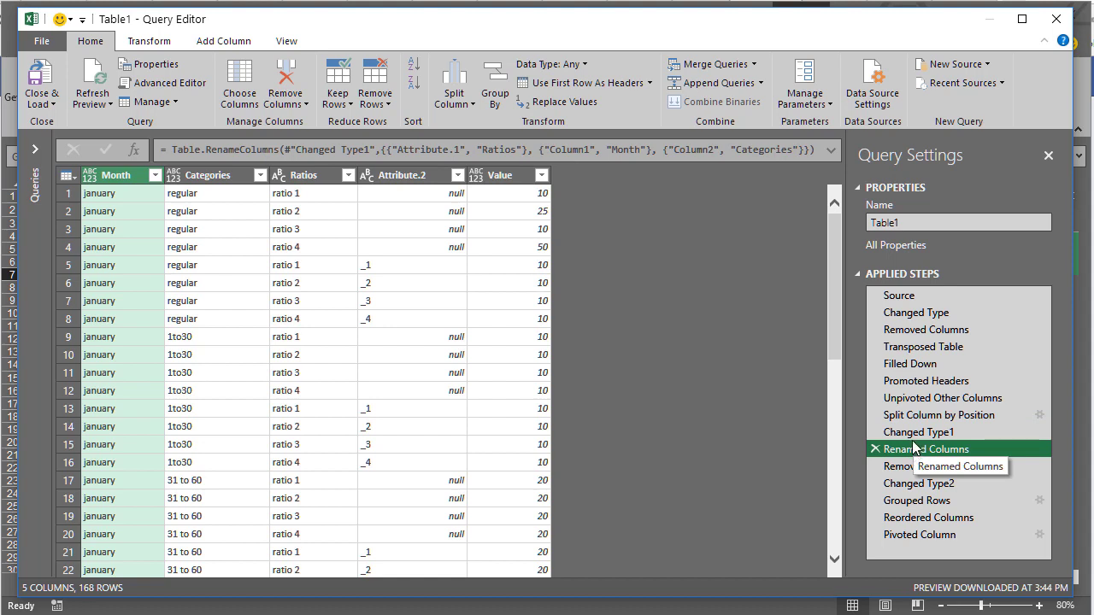
pyautogui.click(913, 434)
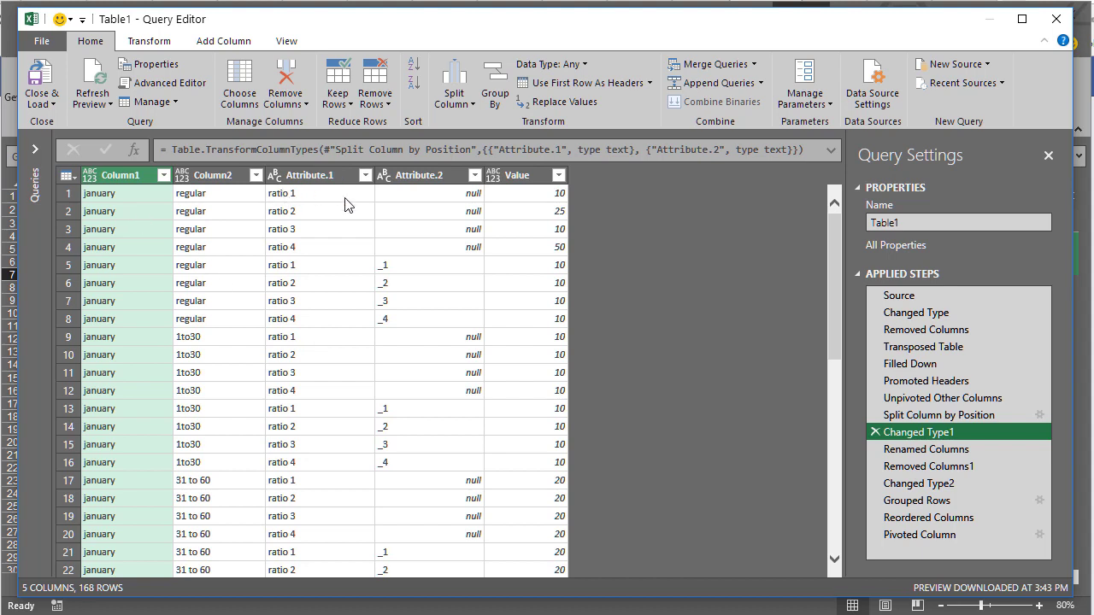
pyautogui.click(886, 450)
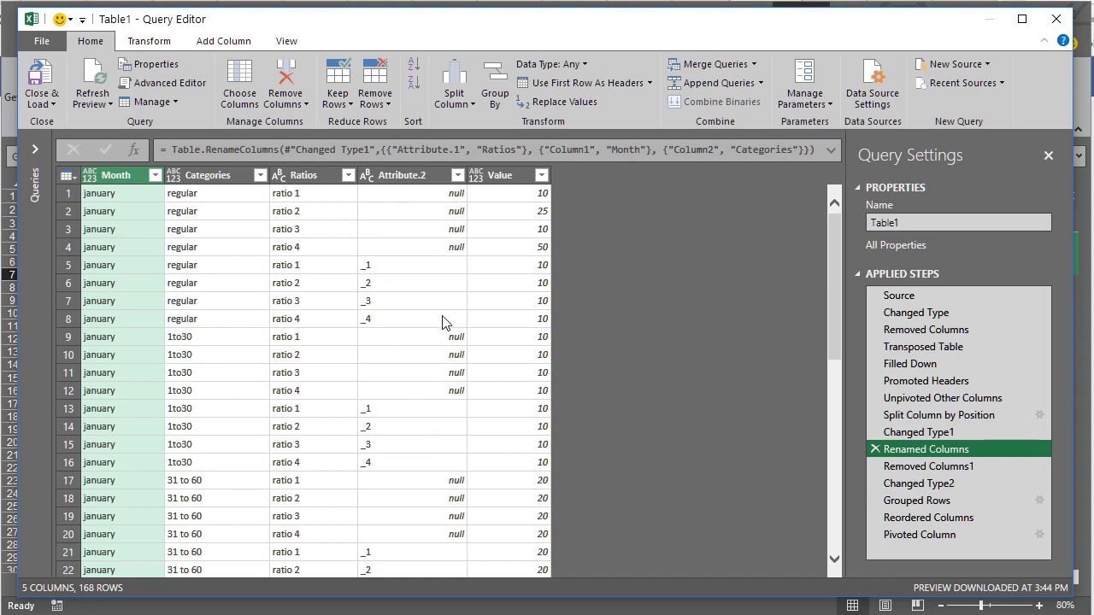
pyautogui.moveTo(908, 469); pyautogui.dragTo(928, 470)
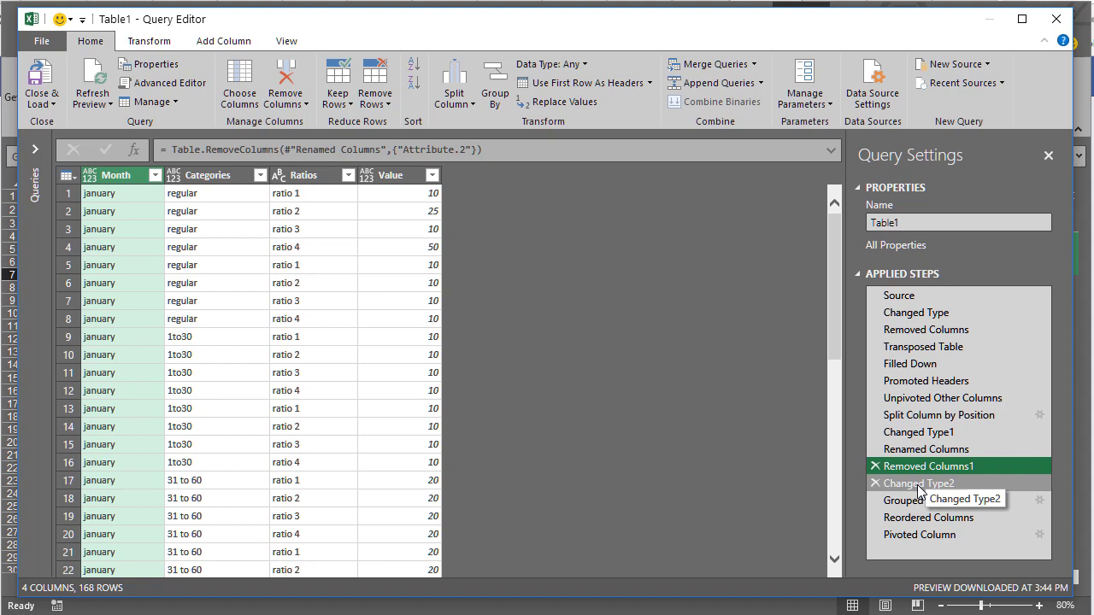
pyautogui.click(919, 486)
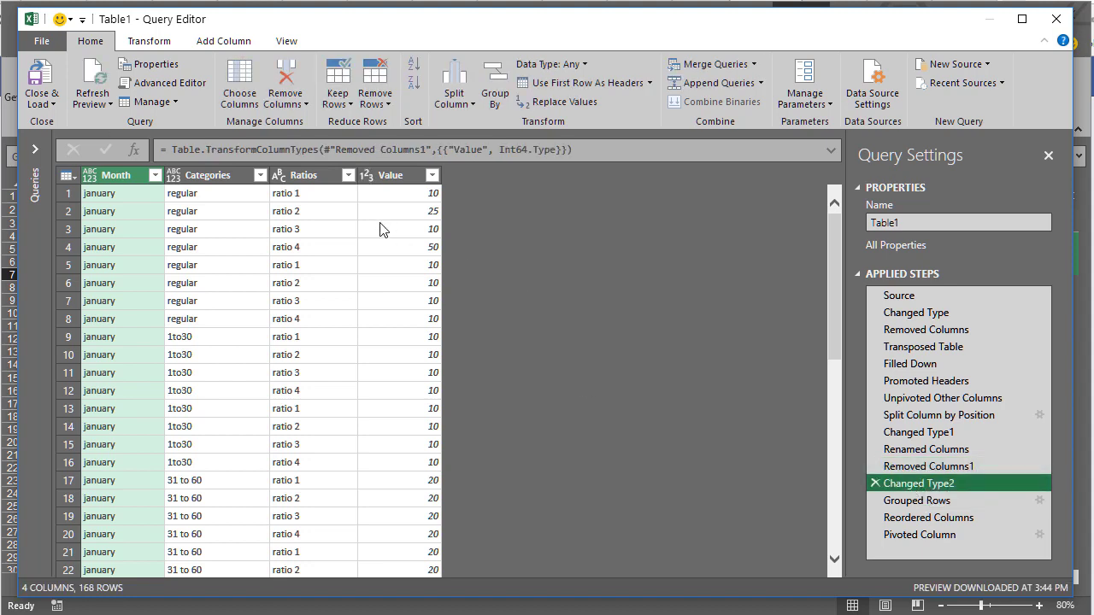
# - Inspect the Grouped Rows step's grouping and aggregation settings, and compare its output with the preceding Changed Type2 step
pyautogui.moveTo(894, 503); pyautogui.dragTo(923, 510)
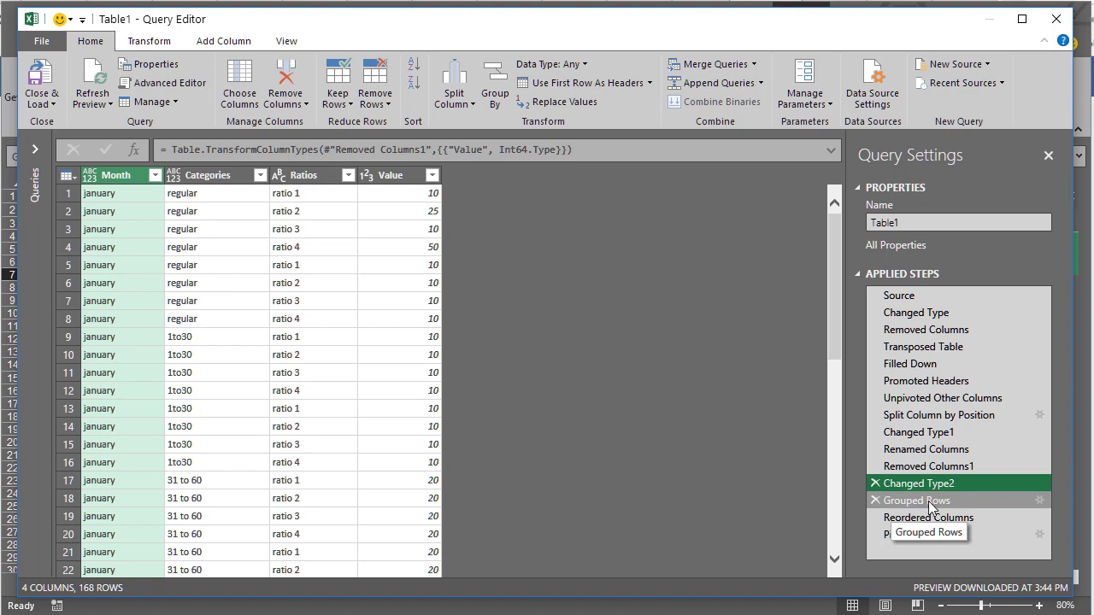
pyautogui.click(1040, 502)
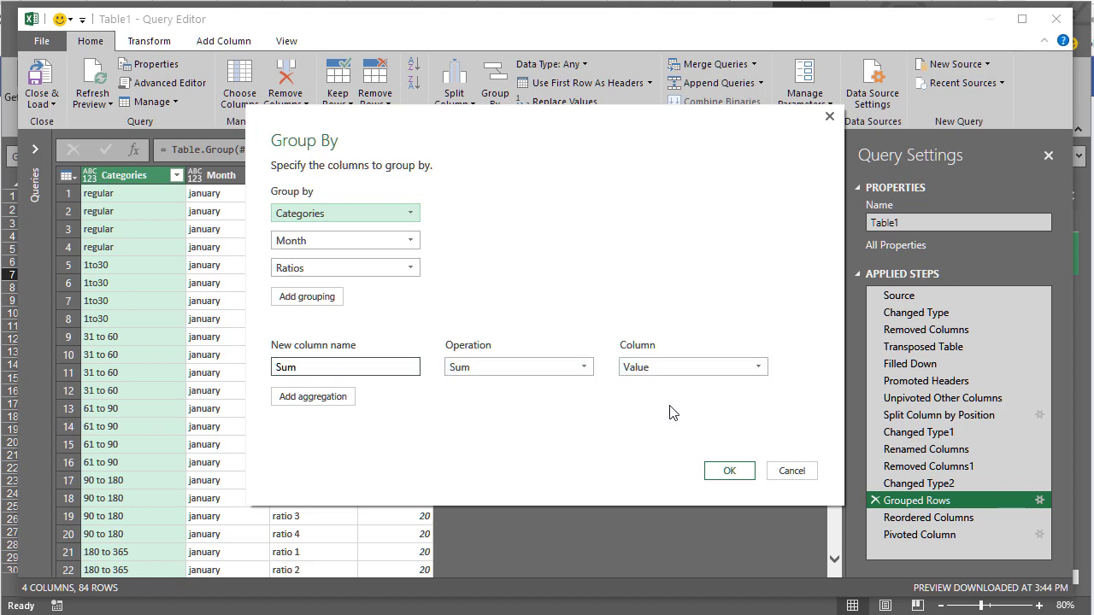
pyautogui.click(729, 471)
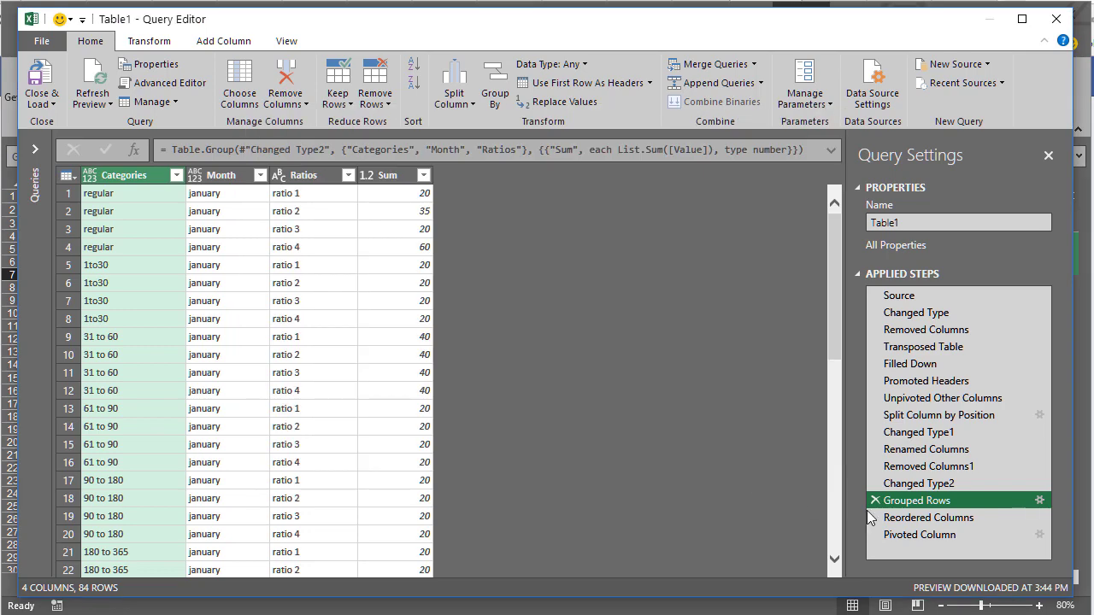
pyautogui.click(919, 484)
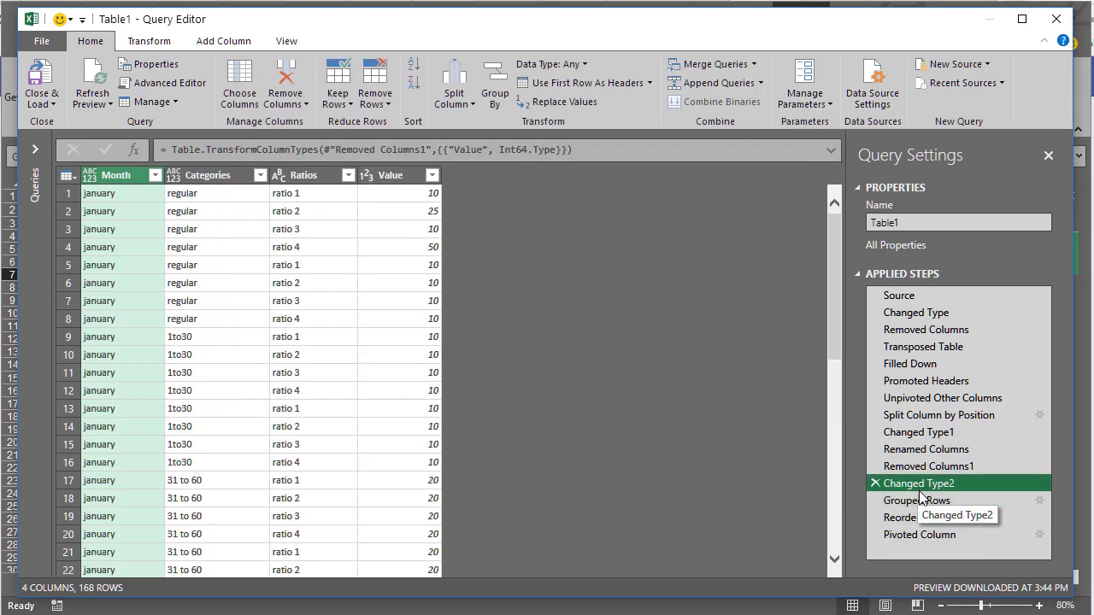
pyautogui.click(919, 501)
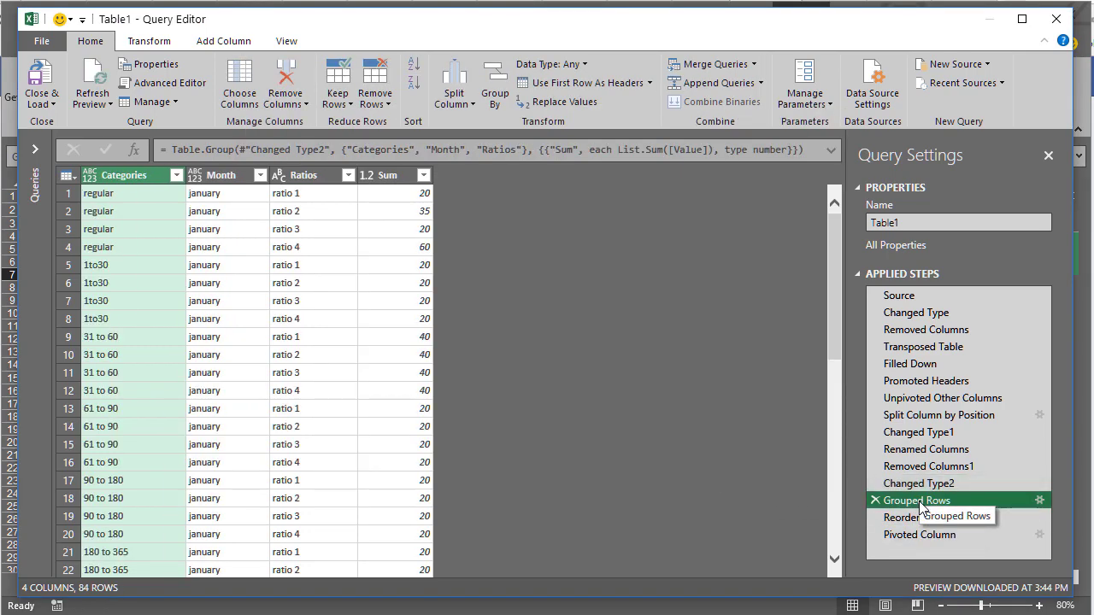
# - Compare the column order in the Reordered Columns step with the preceding Grouped Rows step
pyautogui.click(921, 519)
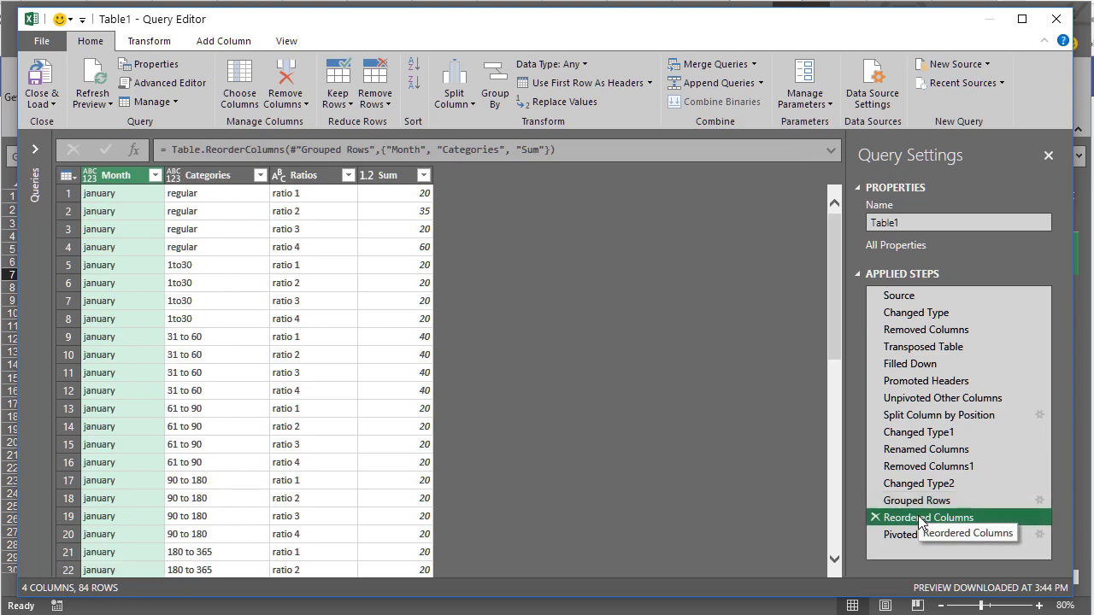
pyautogui.click(916, 504)
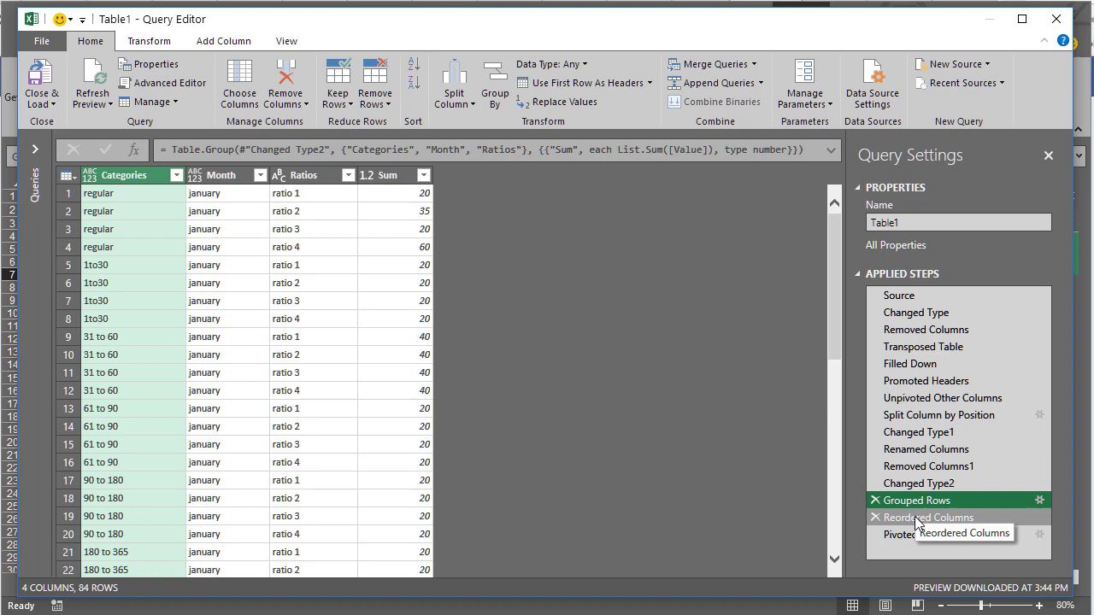
pyautogui.click(917, 519)
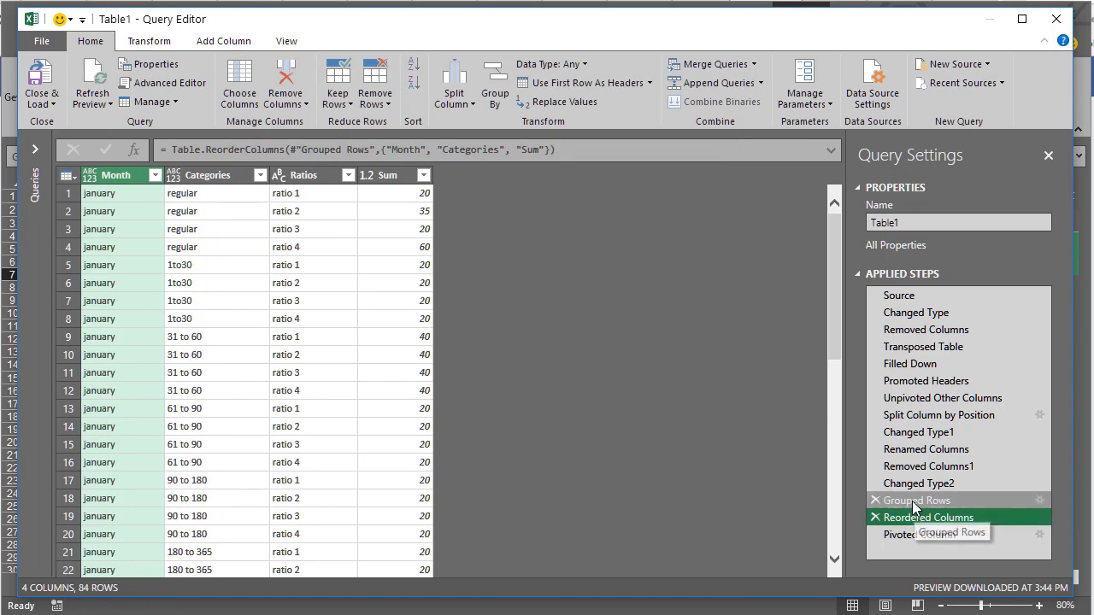
pyautogui.click(915, 503)
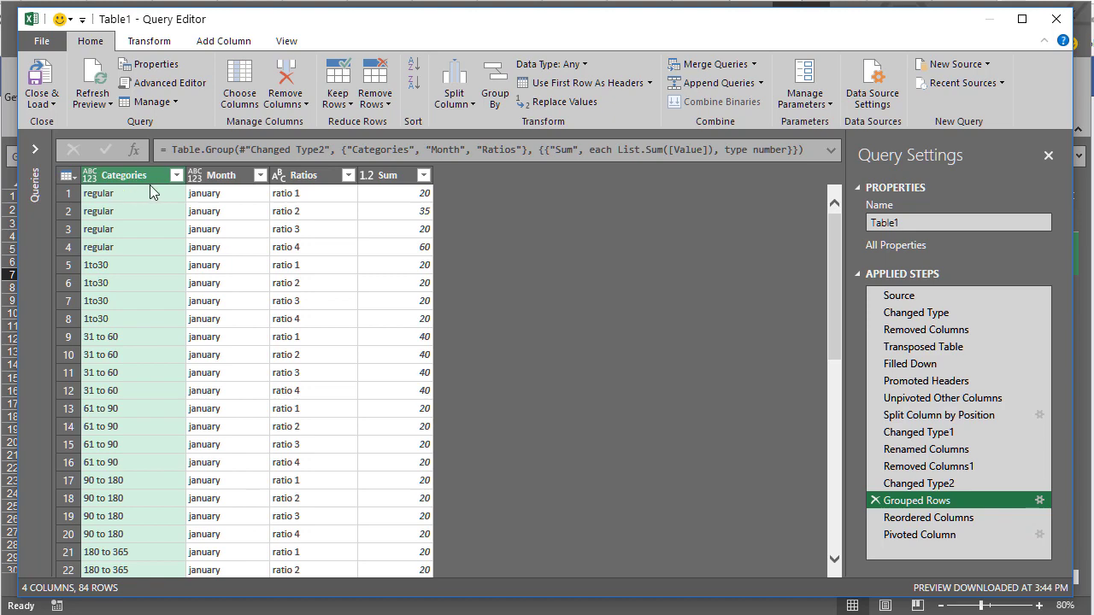
pyautogui.click(923, 519)
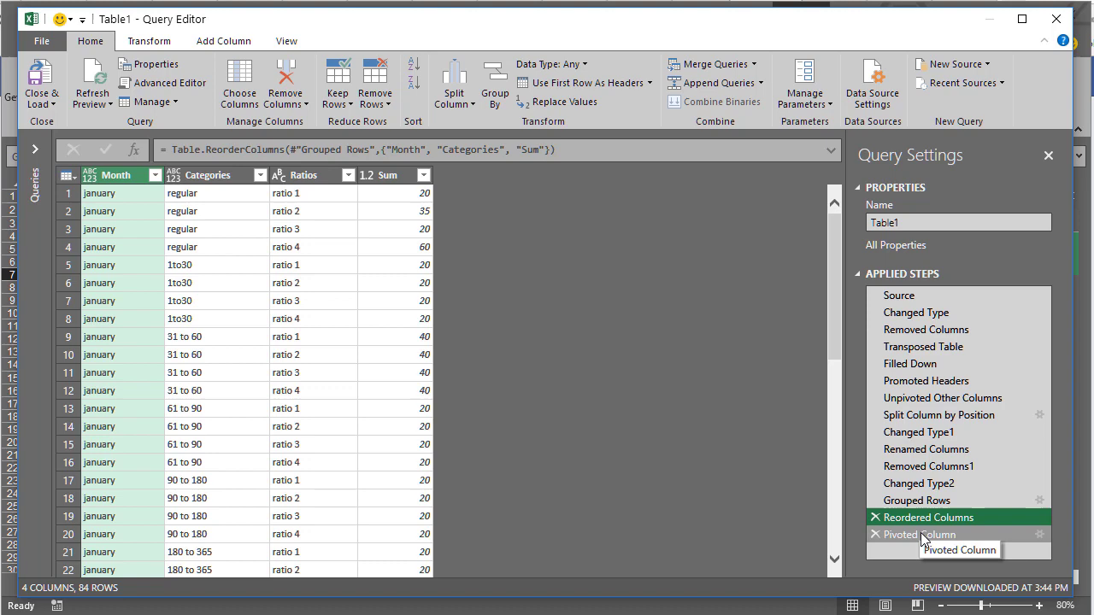
# - Examine the Pivoted Column step's output and inspect the settings that pivot the Month column
pyautogui.click(921, 537)
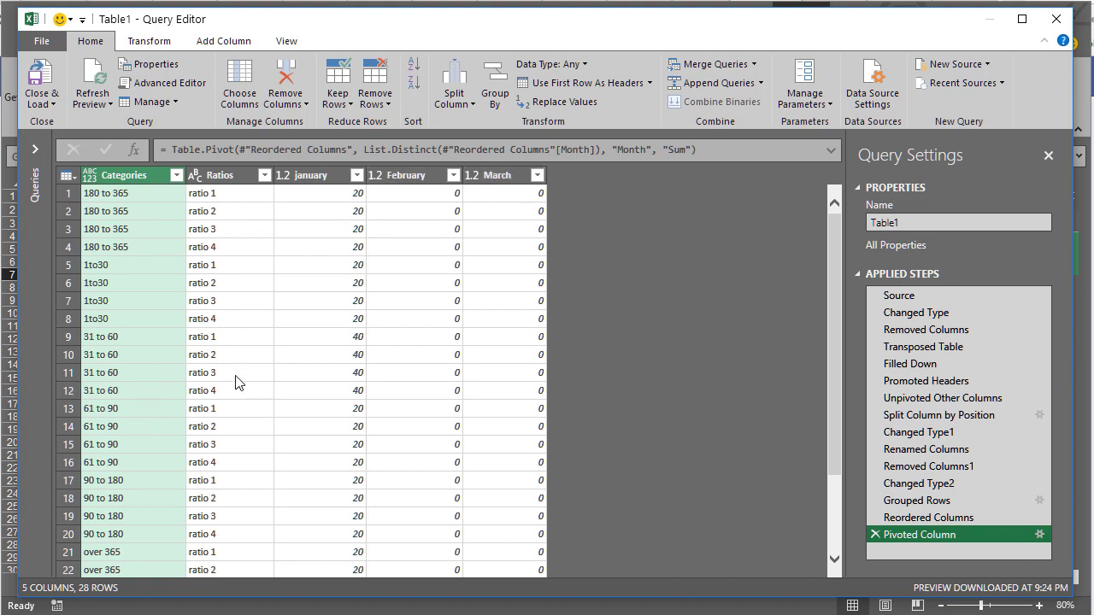
pyautogui.click(1039, 536)
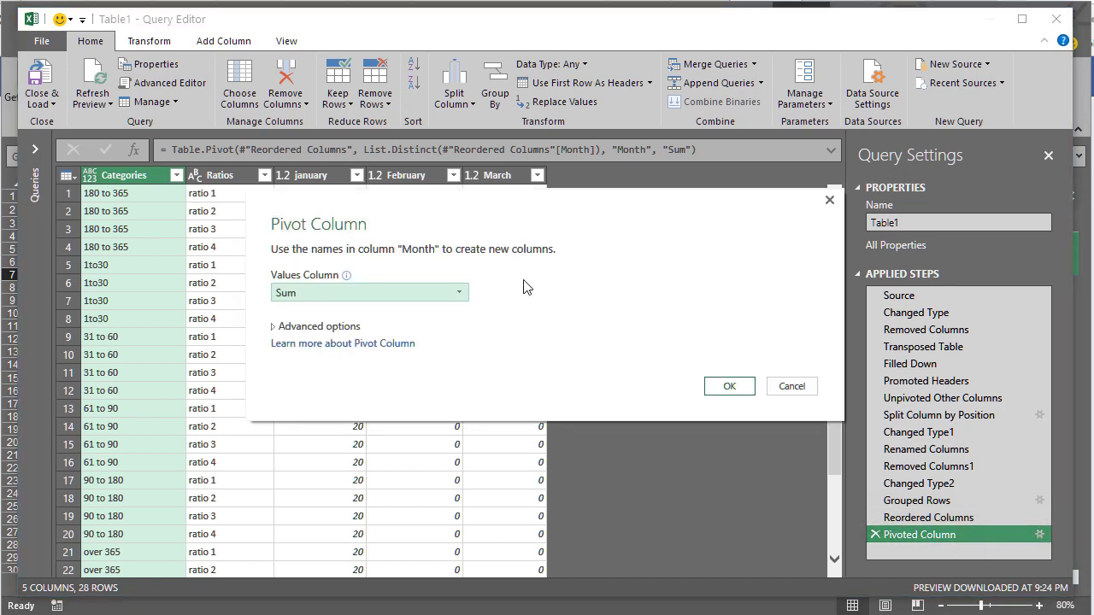
pyautogui.click(787, 389)
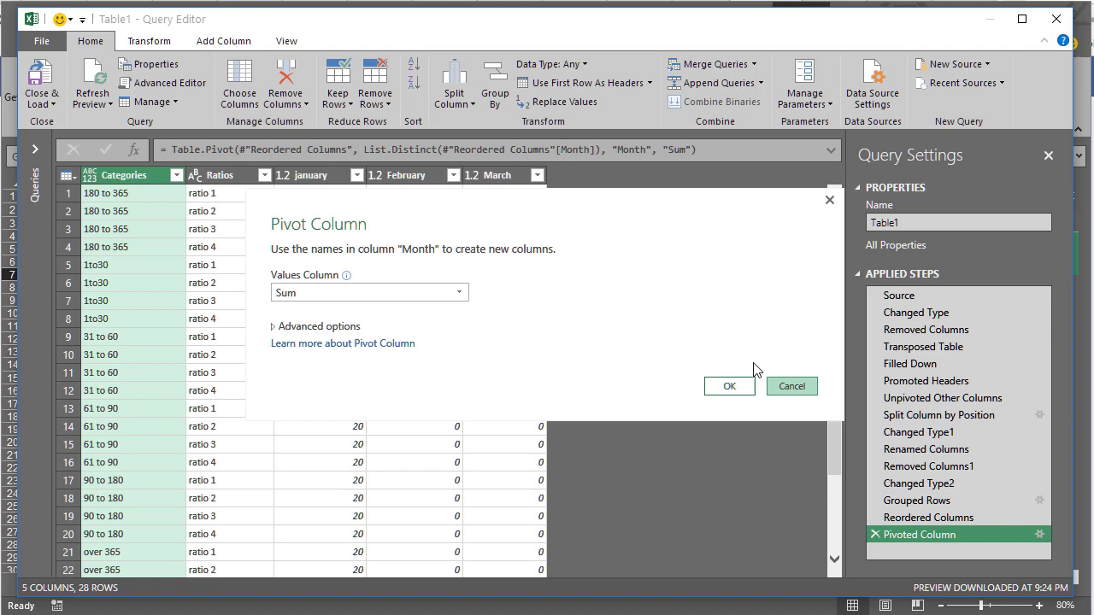
# - Review the Table1 query's full M code in the Advanced Editor without editing it
pyautogui.click(284, 41)
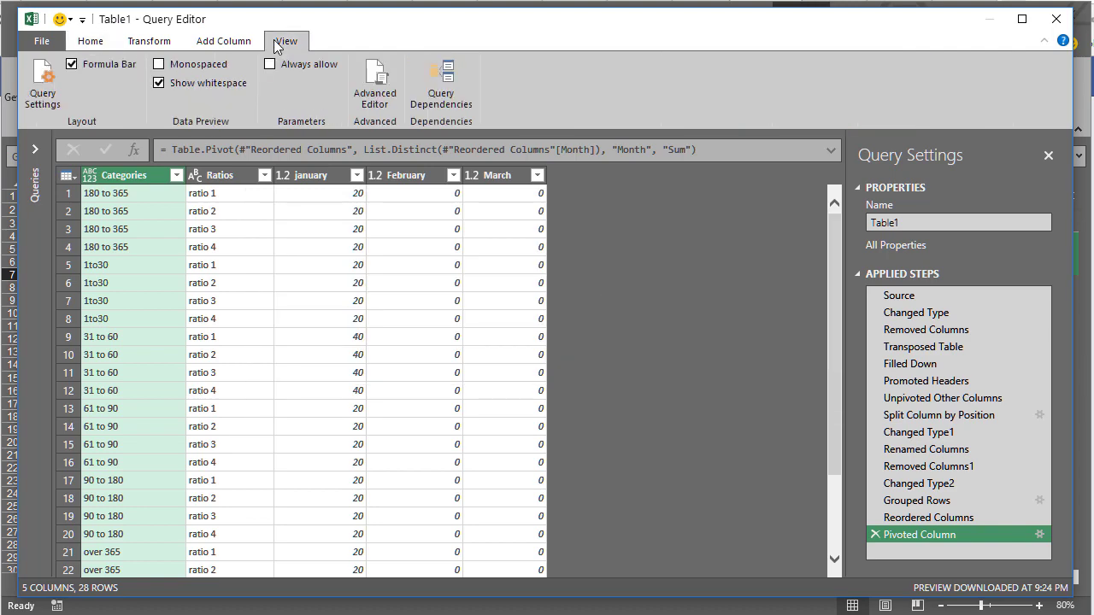
pyautogui.click(376, 85)
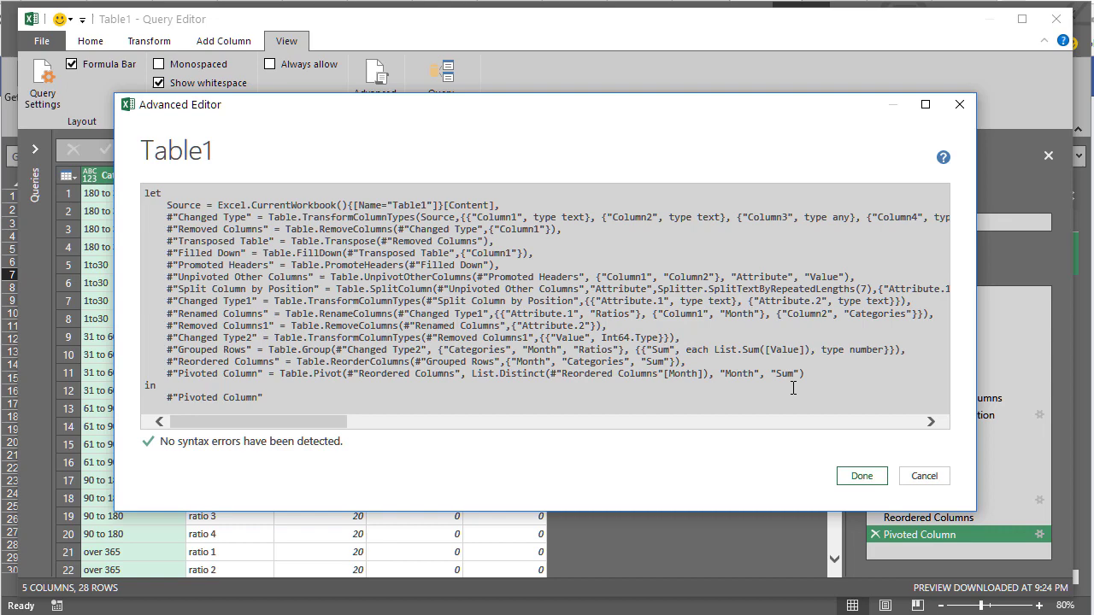
pyautogui.click(924, 476)
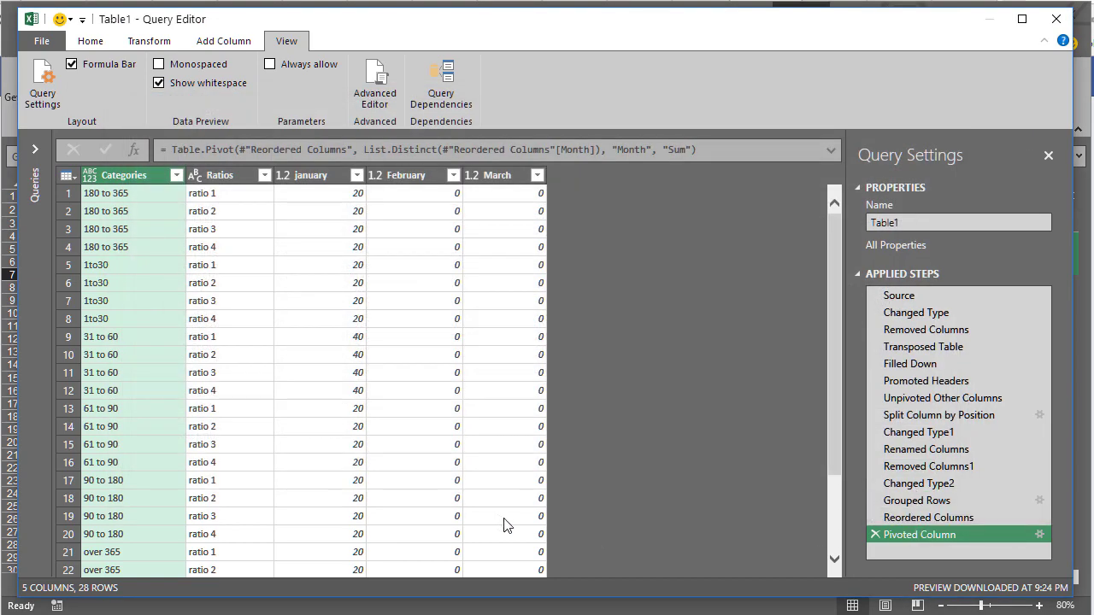
# - Look through the rows of the pivoted table and close the Query Editor to return to the worksheet
pyautogui.scroll(-2, 495, 520)
pyautogui.scroll(2, 483, 506)
pyautogui.click(1056, 19)
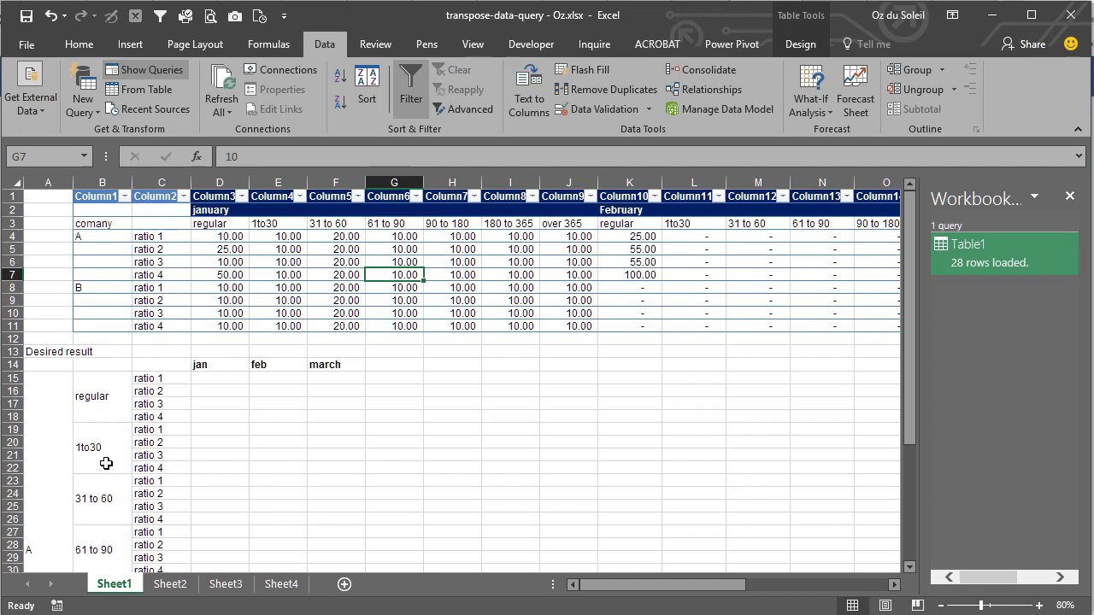
# - Compare the regular category in Sheet1's desired result with the regular rows of the Table1 query output on Sheet4
pyautogui.click(97, 396)
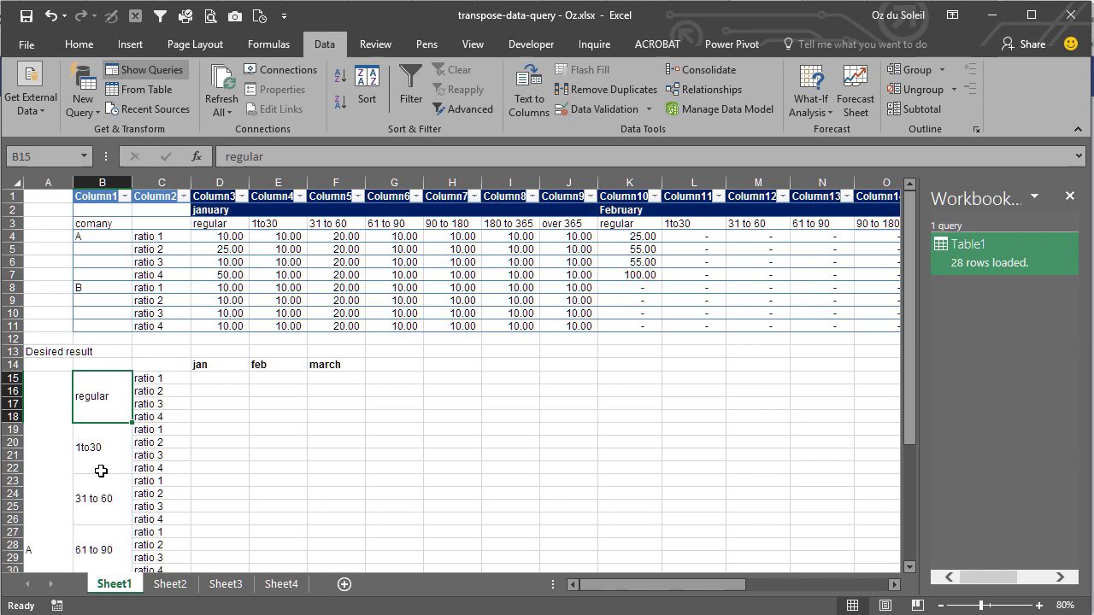
pyautogui.click(952, 256)
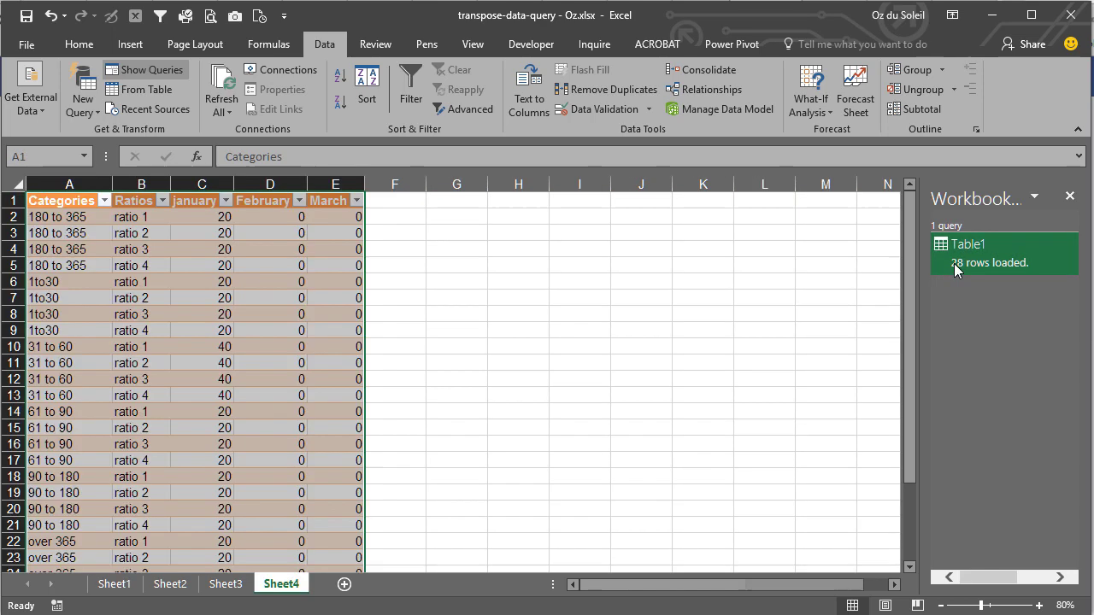
pyautogui.click(107, 401)
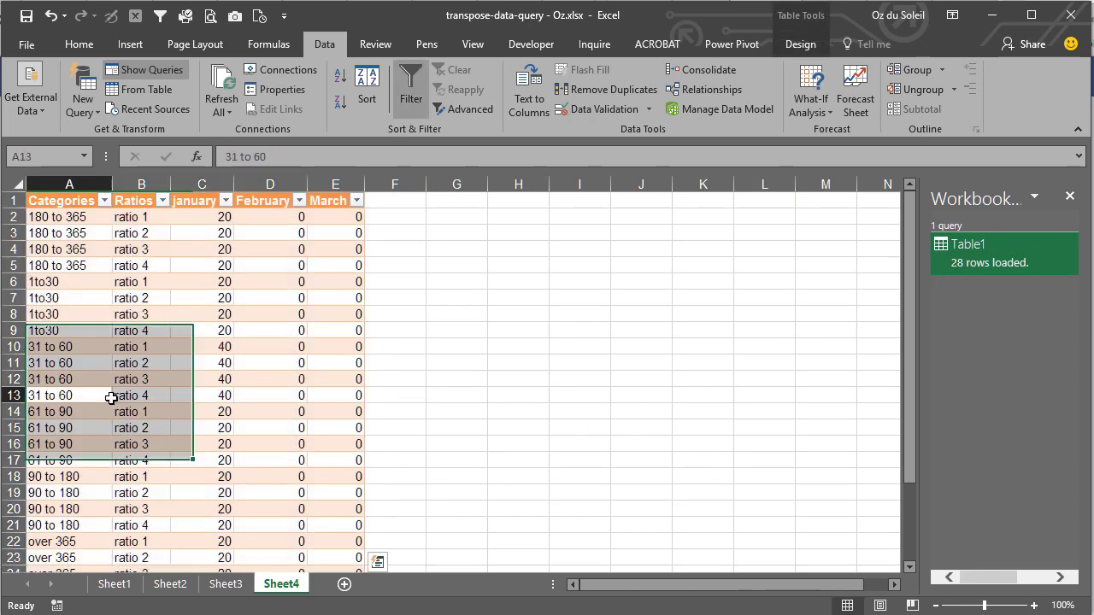
pyautogui.scroll(-6, 111, 398)
pyautogui.moveTo(72, 314); pyautogui.dragTo(320, 361)
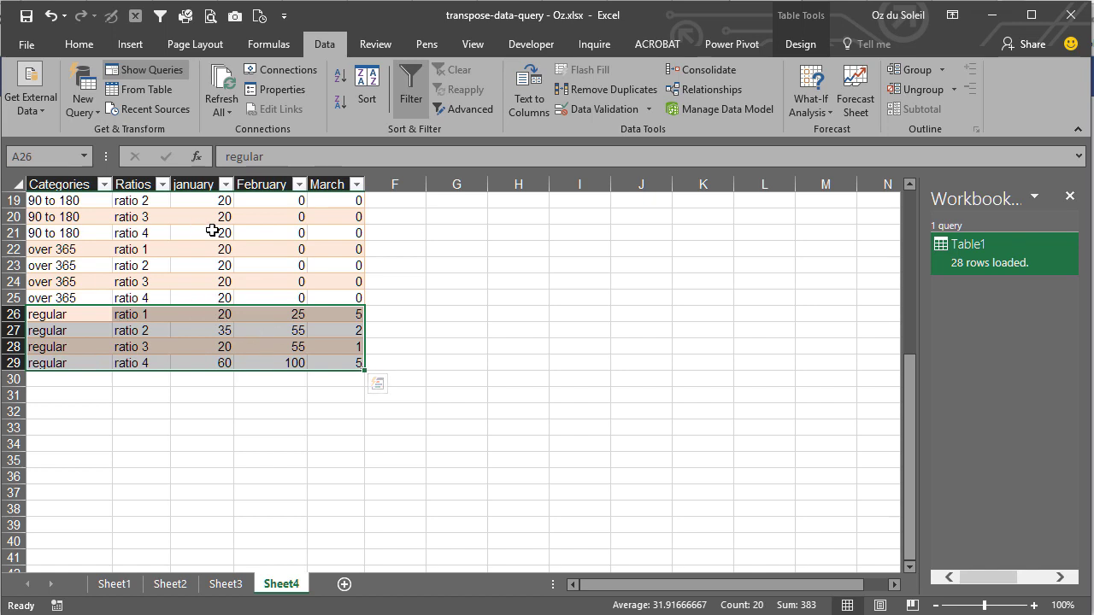
# - Examine the full desired result layout on Sheet1, from the regular category through over 365
pyautogui.click(120, 588)
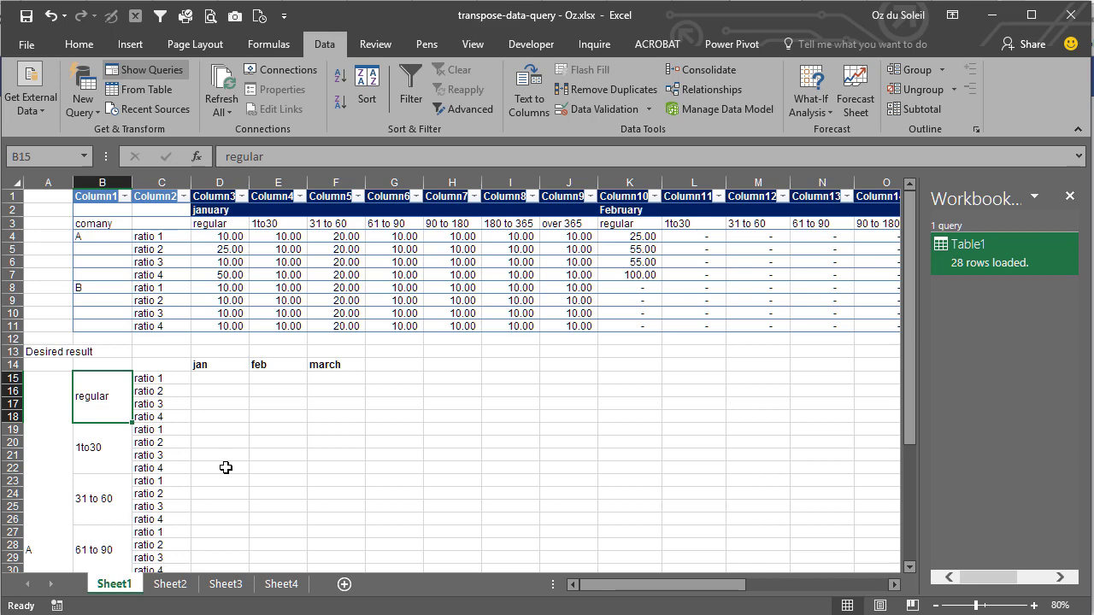
pyautogui.scroll(-5, 115, 464)
pyautogui.scroll(5, 111, 449)
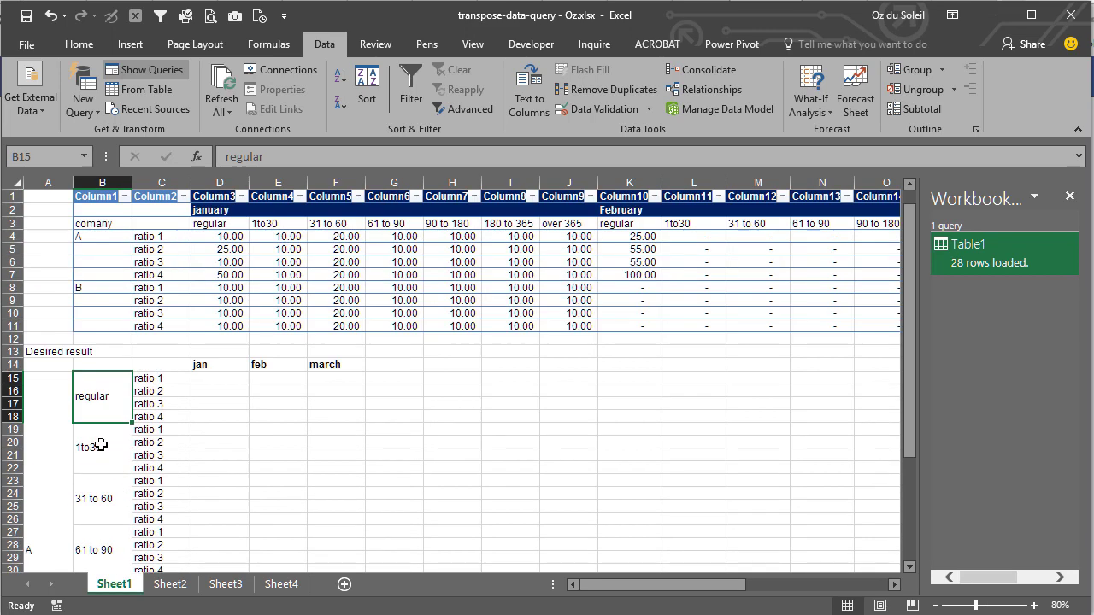
pyautogui.scroll(-5, 100, 439)
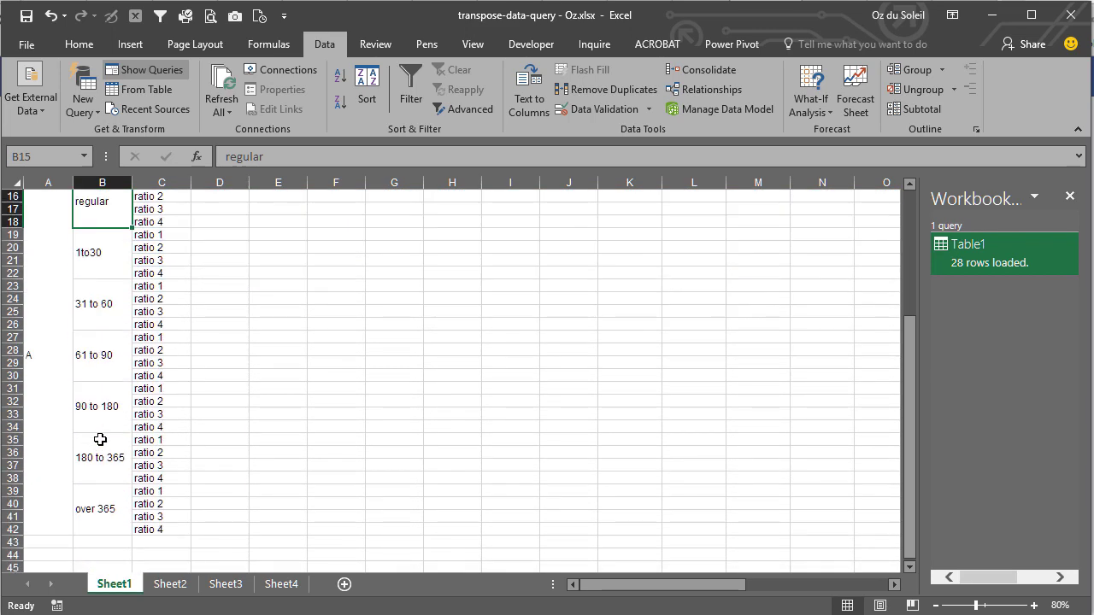
pyautogui.scroll(5, 100, 440)
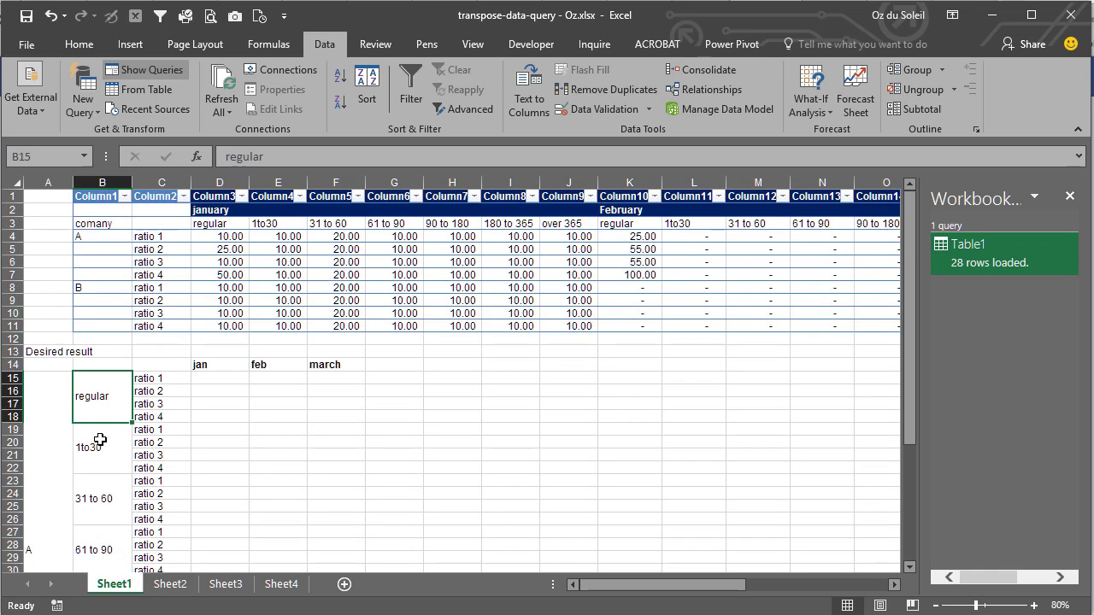